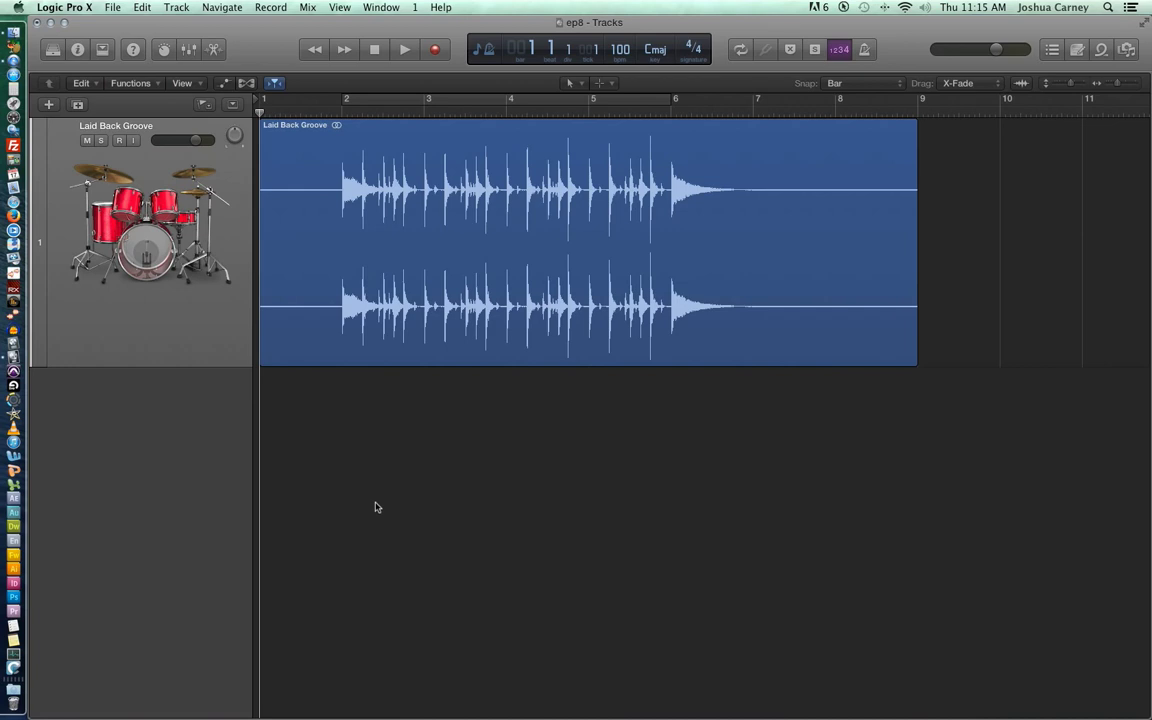
Step: Play the Laid Back Groove drum region from bar 1 at 100 bpm
key("space")
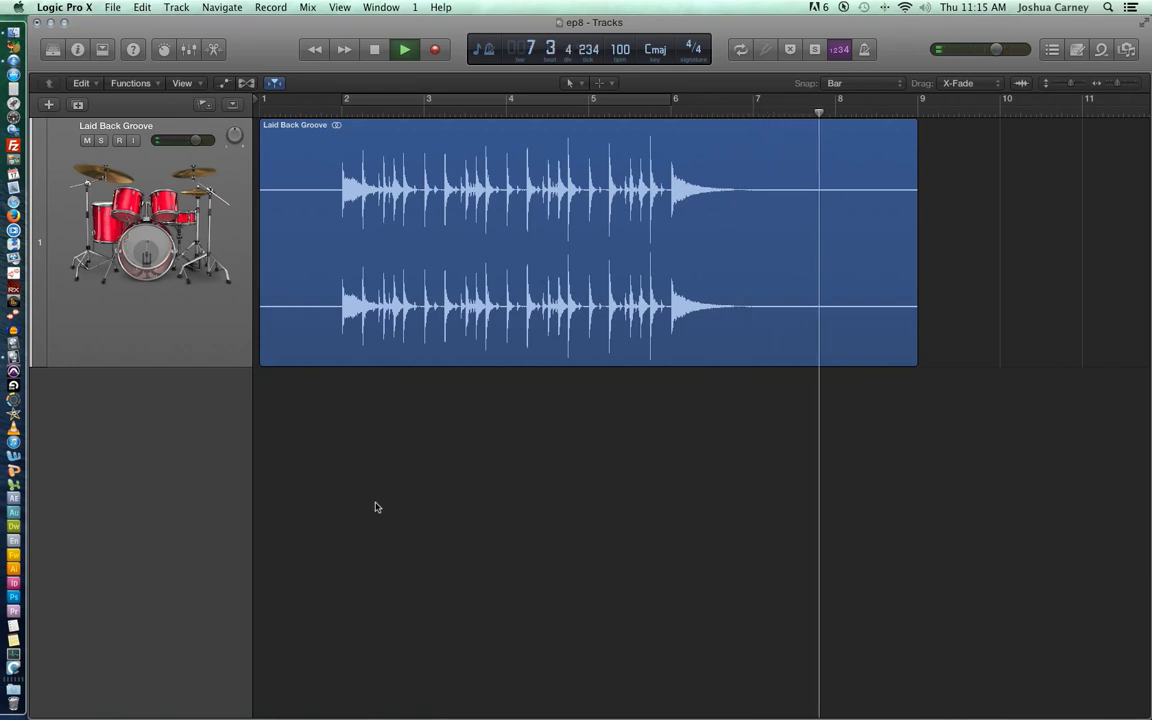
Step: Stop the drum groove and return the playhead to bar 1
key("space")
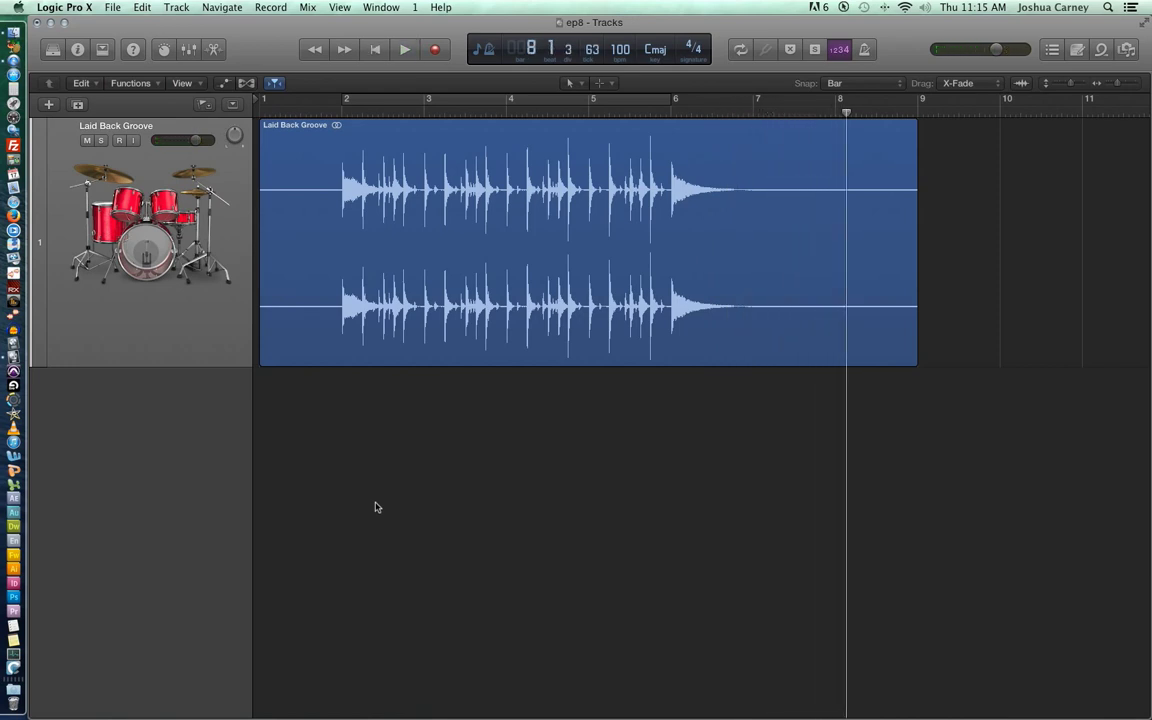
key("Return")
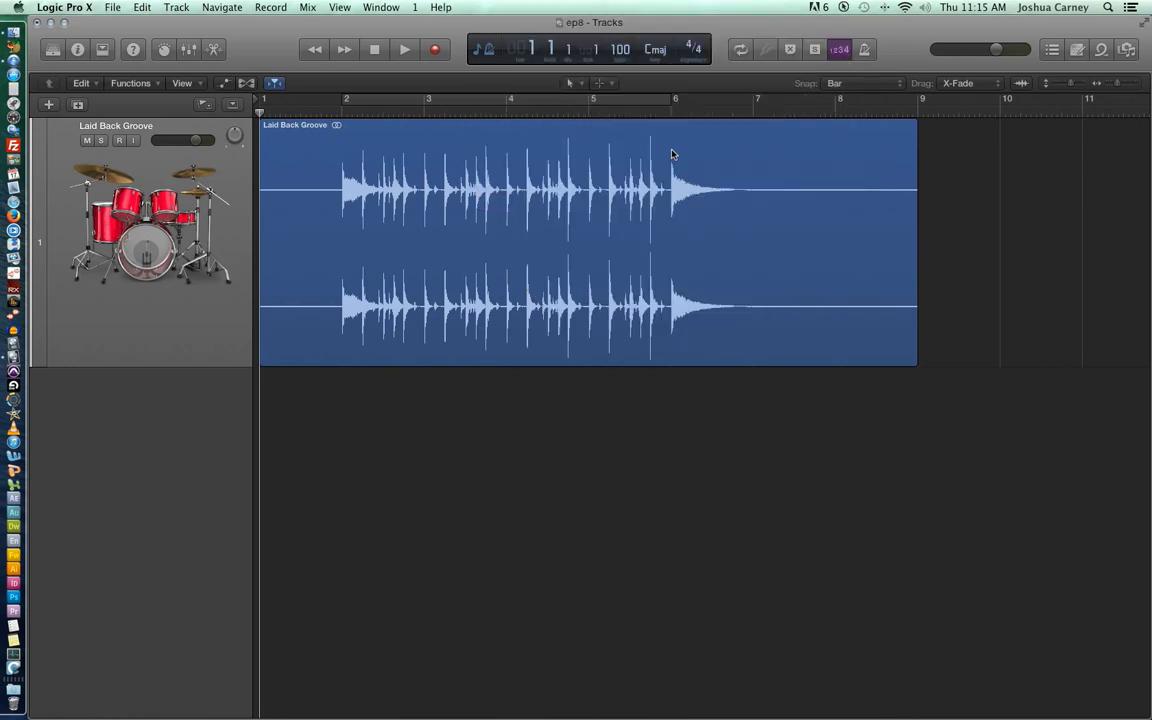
left_click(578, 101)
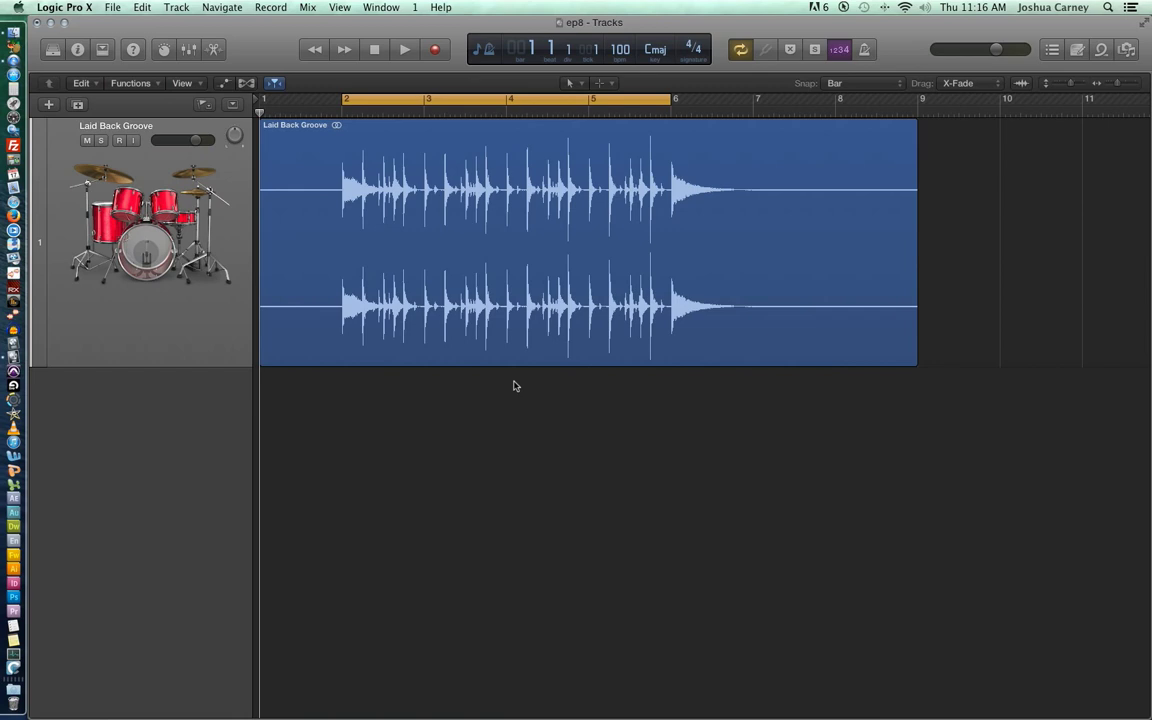
key("space")
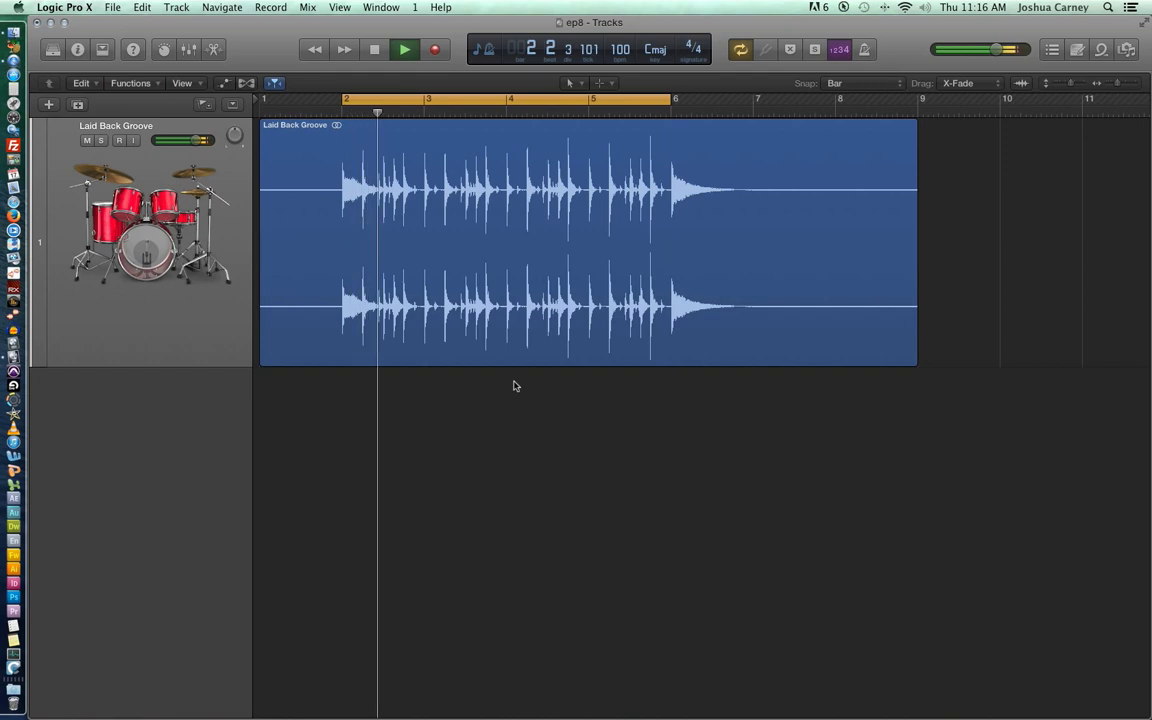
key("space")
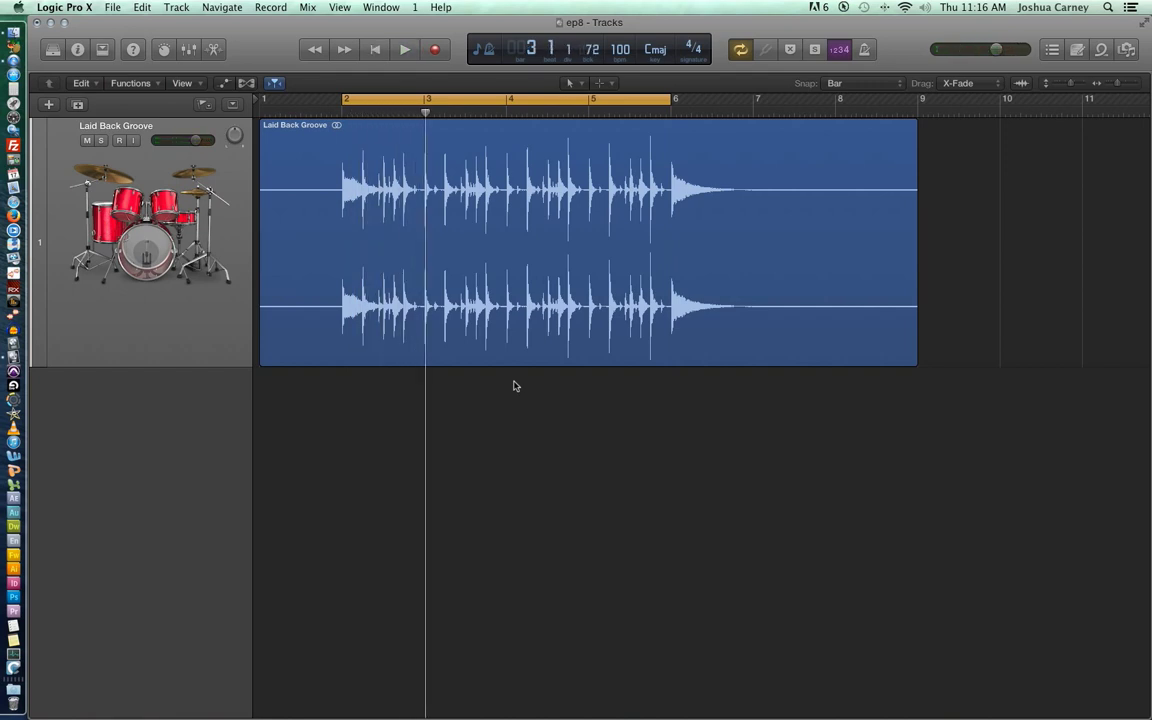
key("c")
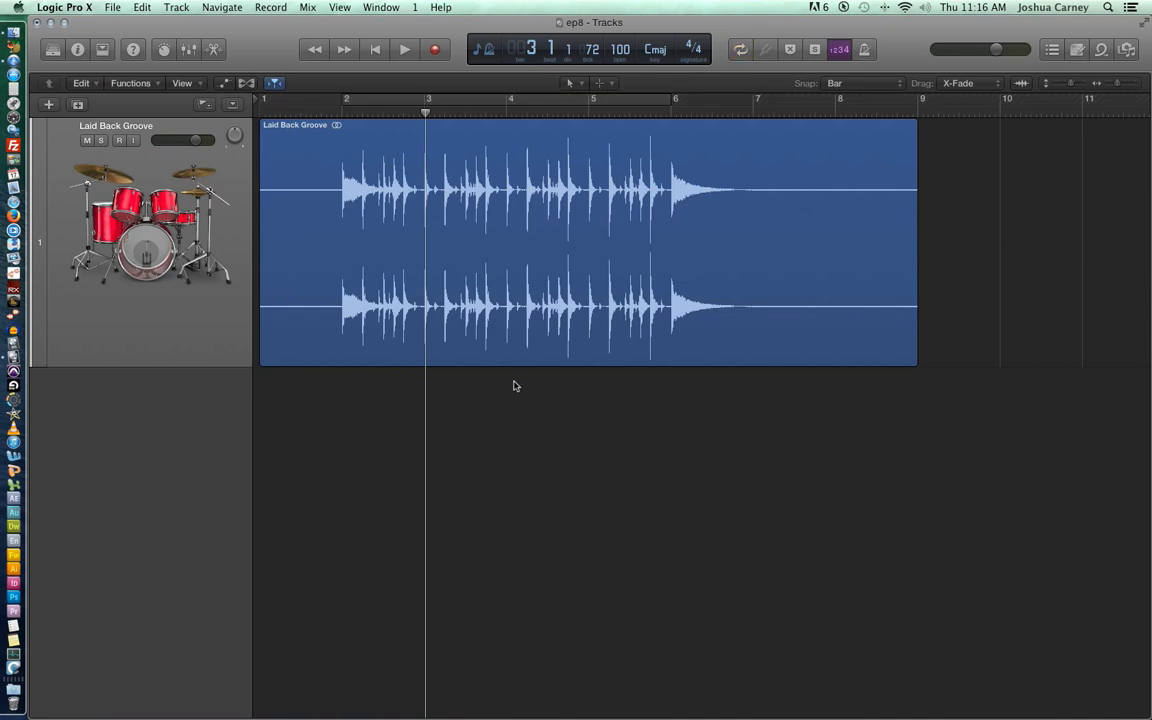
key("Return")
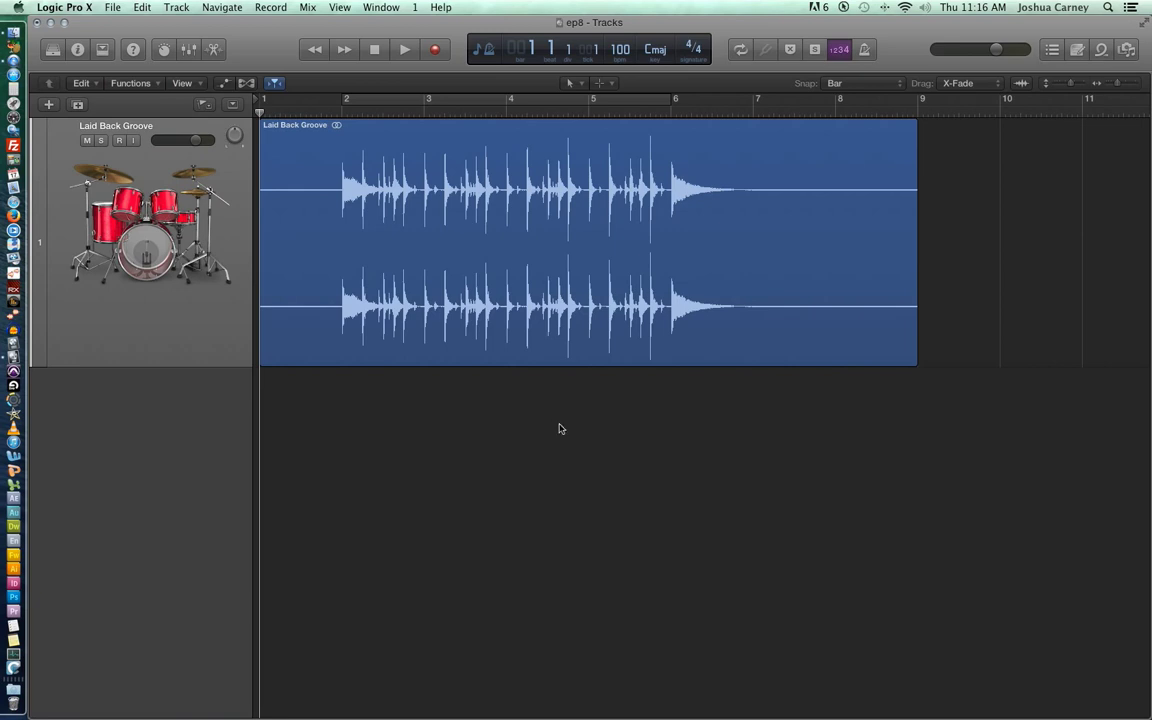
left_click_drag(914, 362, 630, 379)
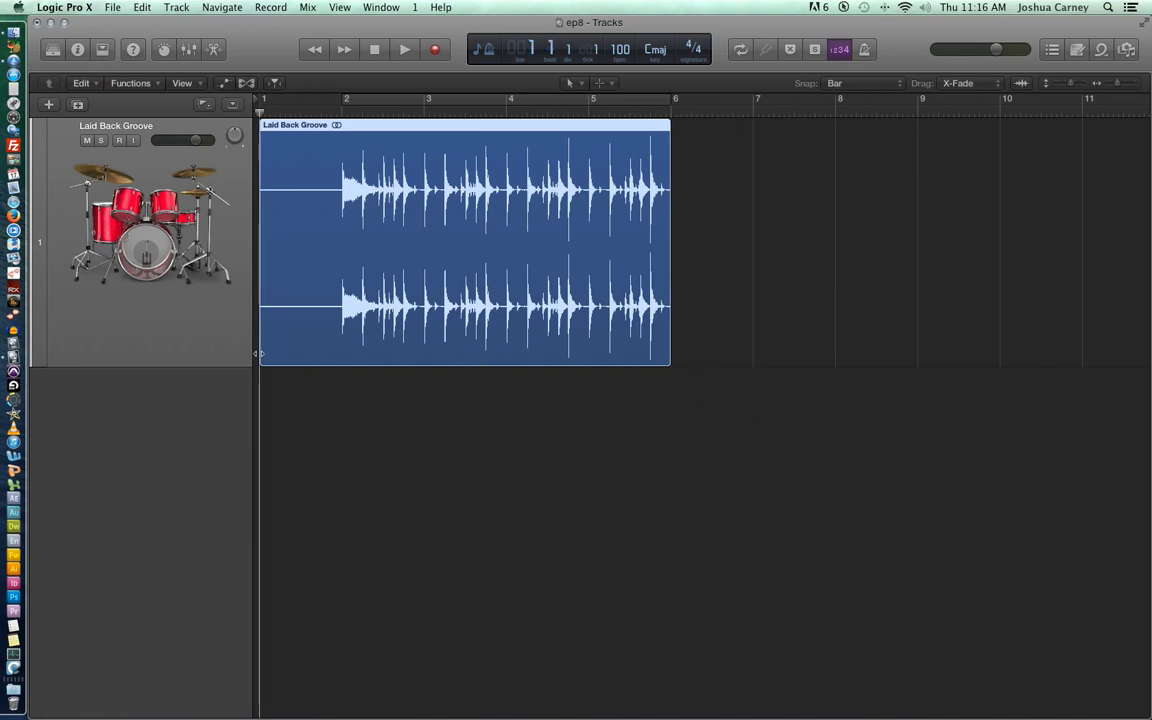
left_click_drag(260, 352, 328, 368)
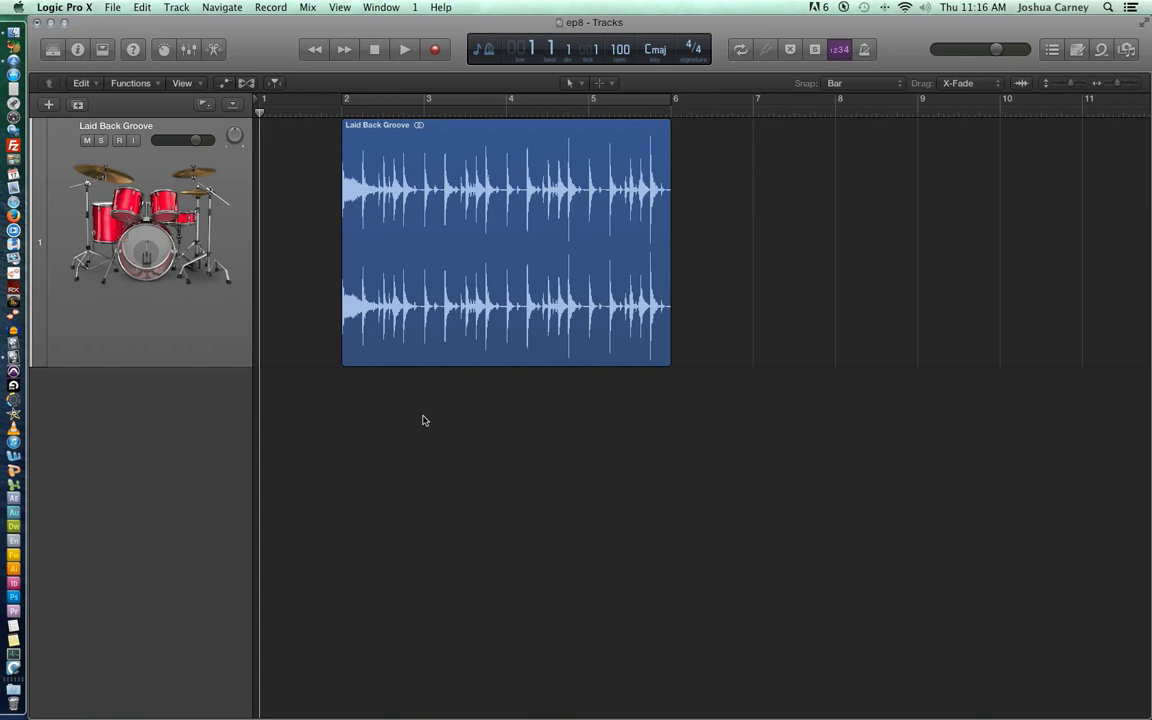
key("super+z")
key("super+z")
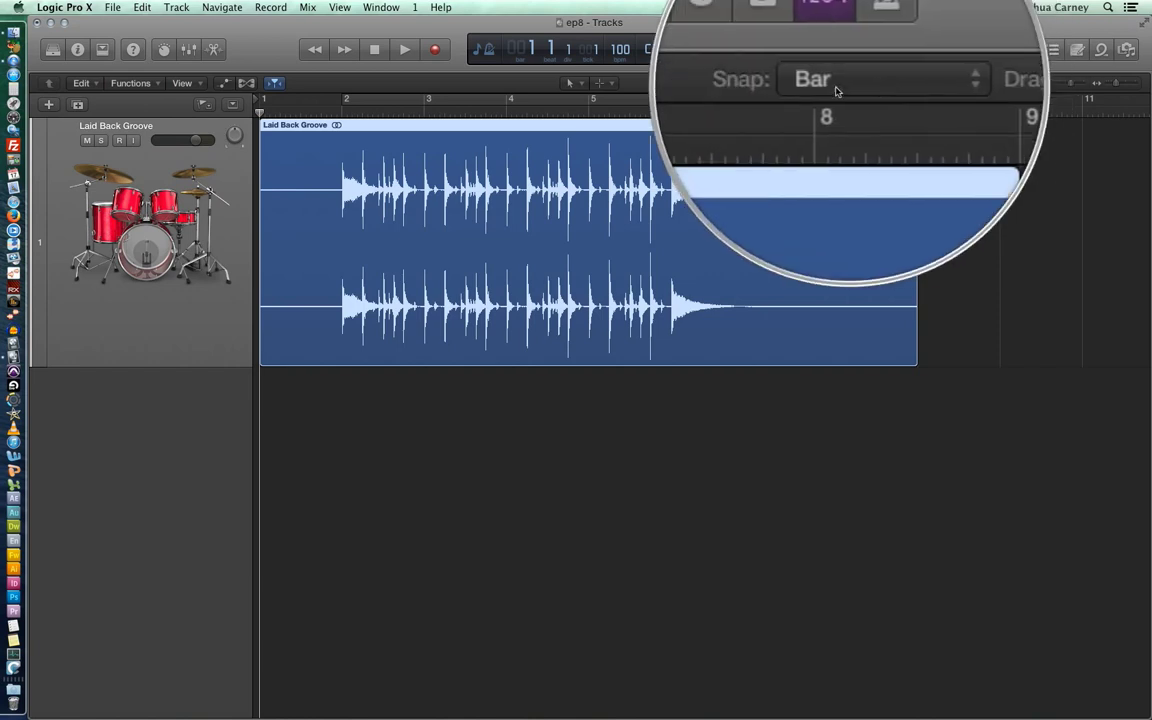
Step: Keep snapping on Bar and switch to the Marquee tool
left_click(851, 89)
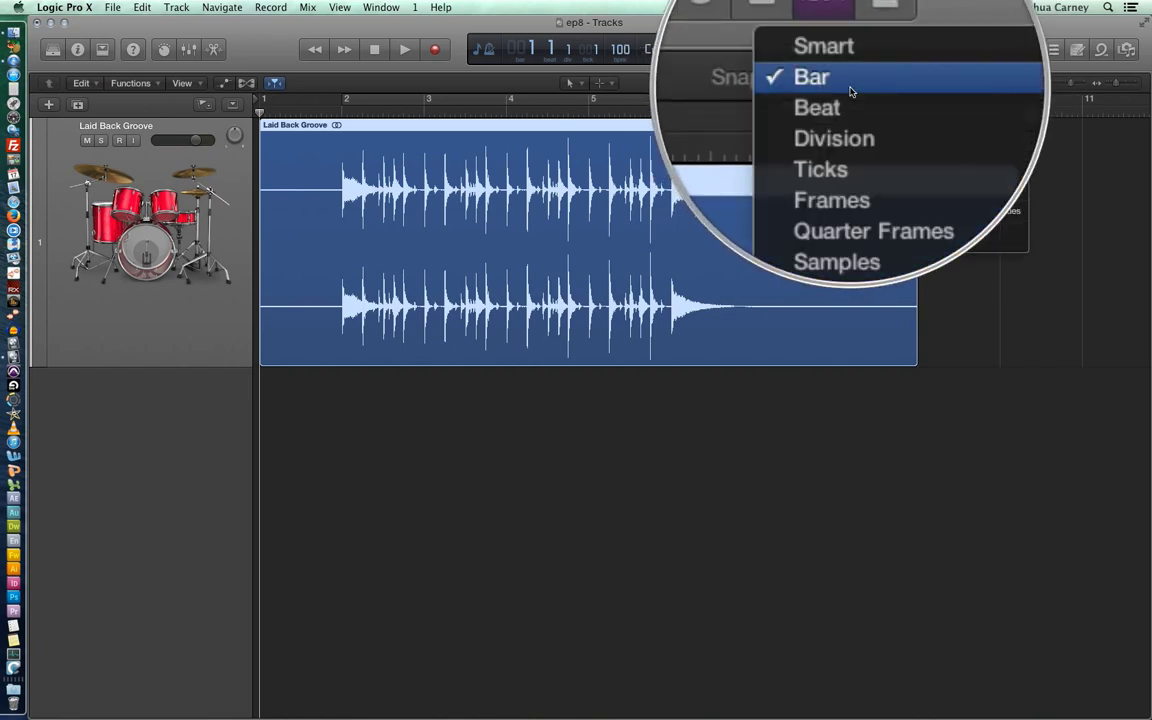
left_click(851, 91)
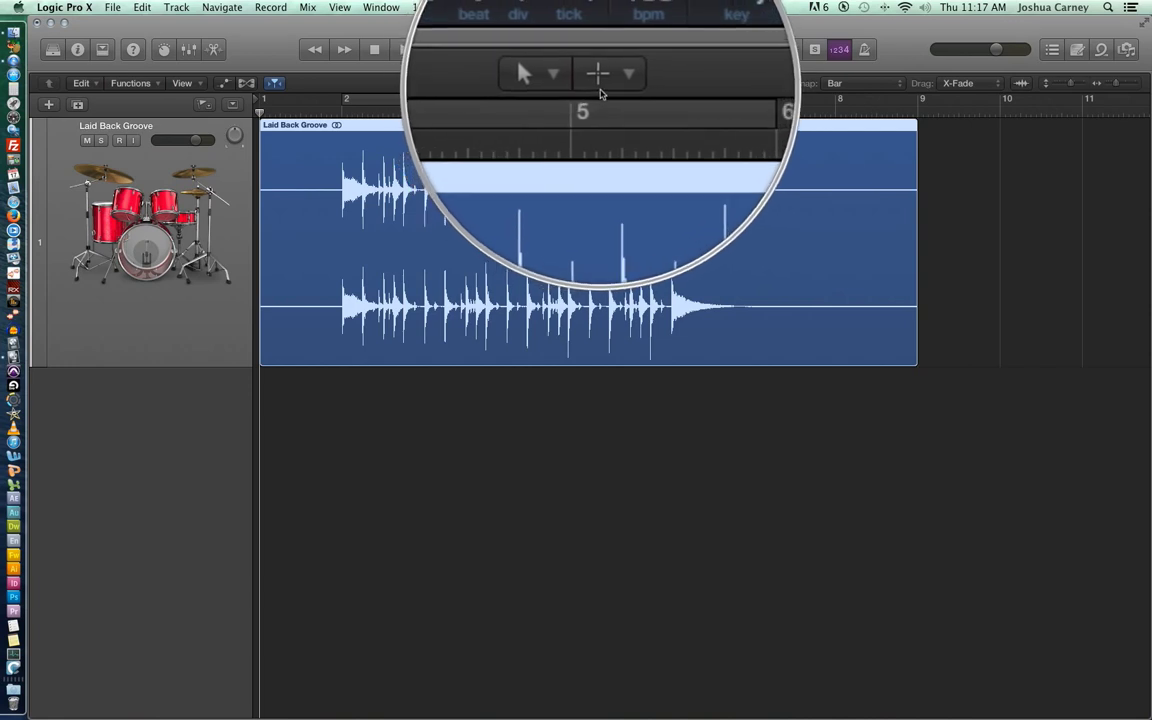
left_click(600, 85)
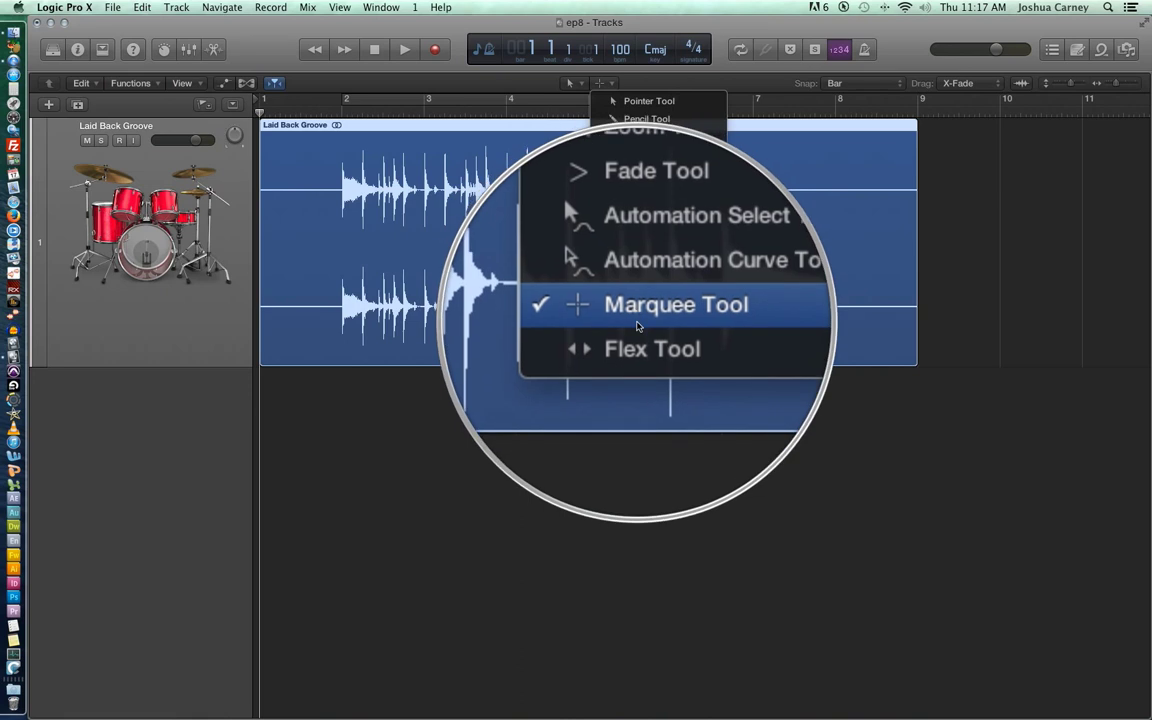
left_click(637, 322)
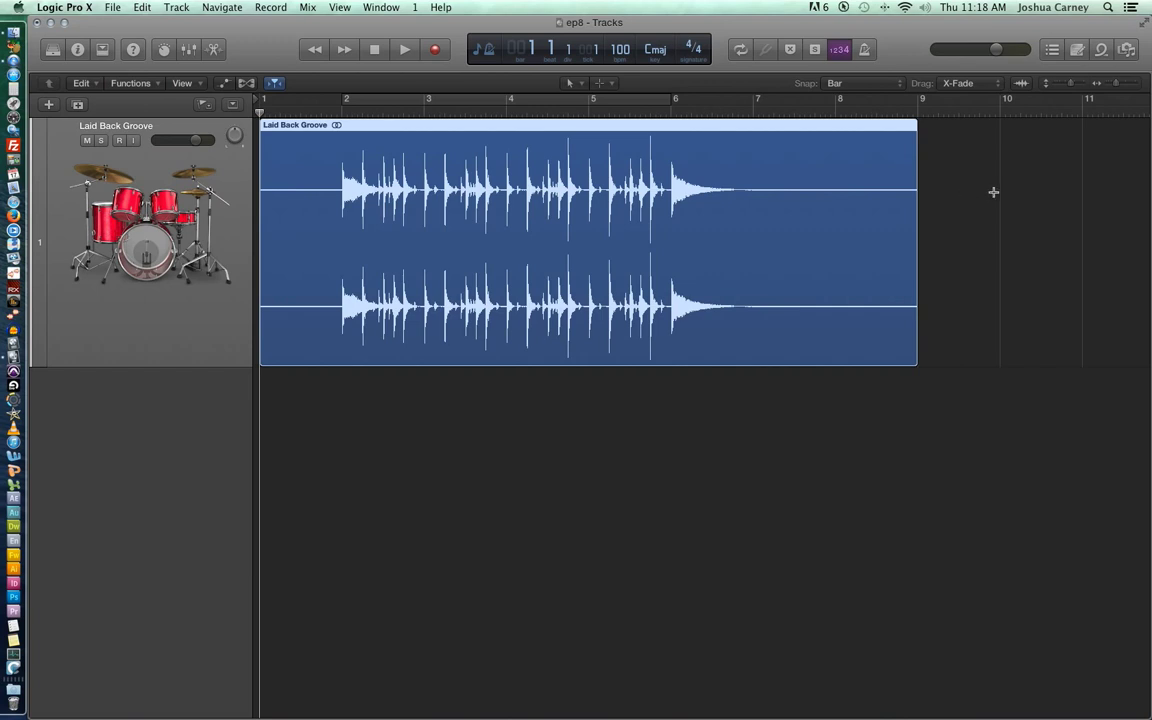
Step: Marquee-cut the tail after bar 6 and the empty first bar, leaving bars 2–6
left_click(978, 193)
left_click_drag(978, 193, 706, 199)
left_click(706, 199)
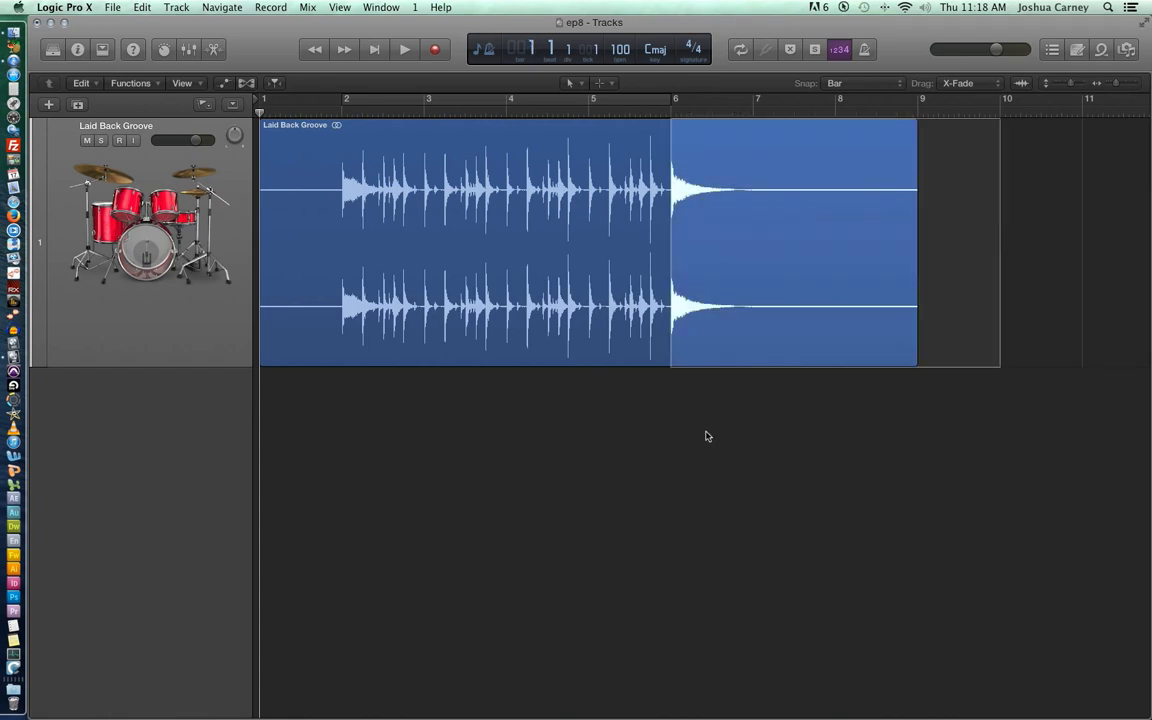
key("Delete")
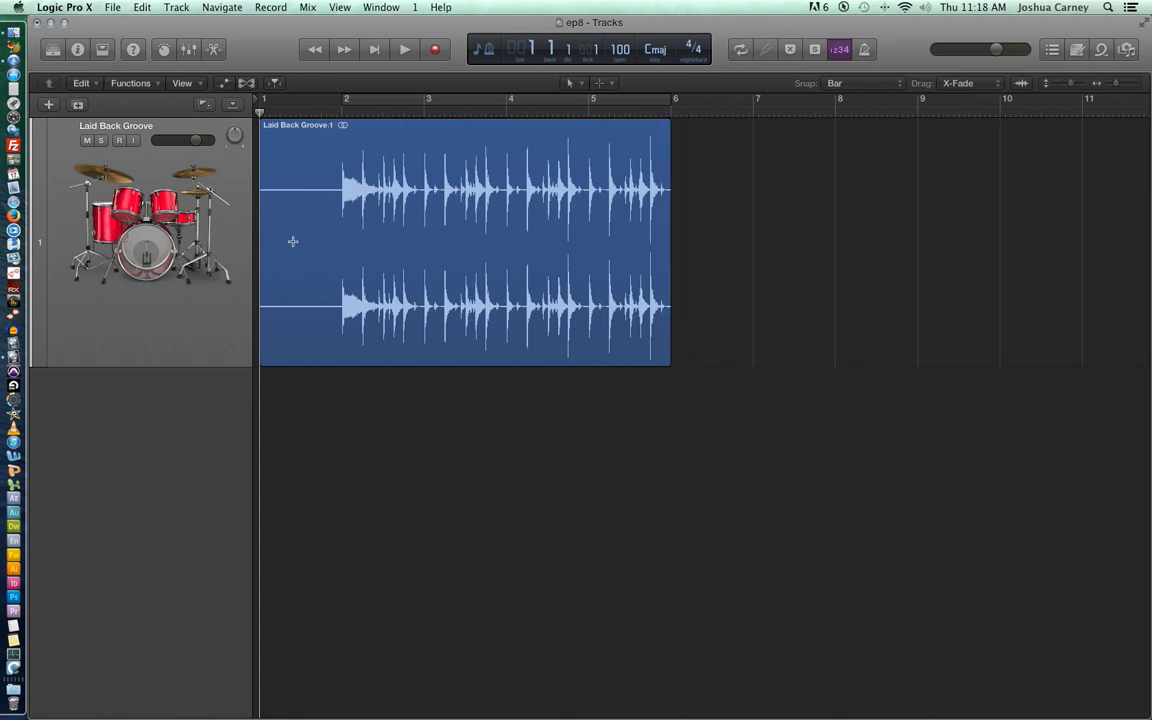
left_click_drag(287, 233, 316, 241)
key("Delete")
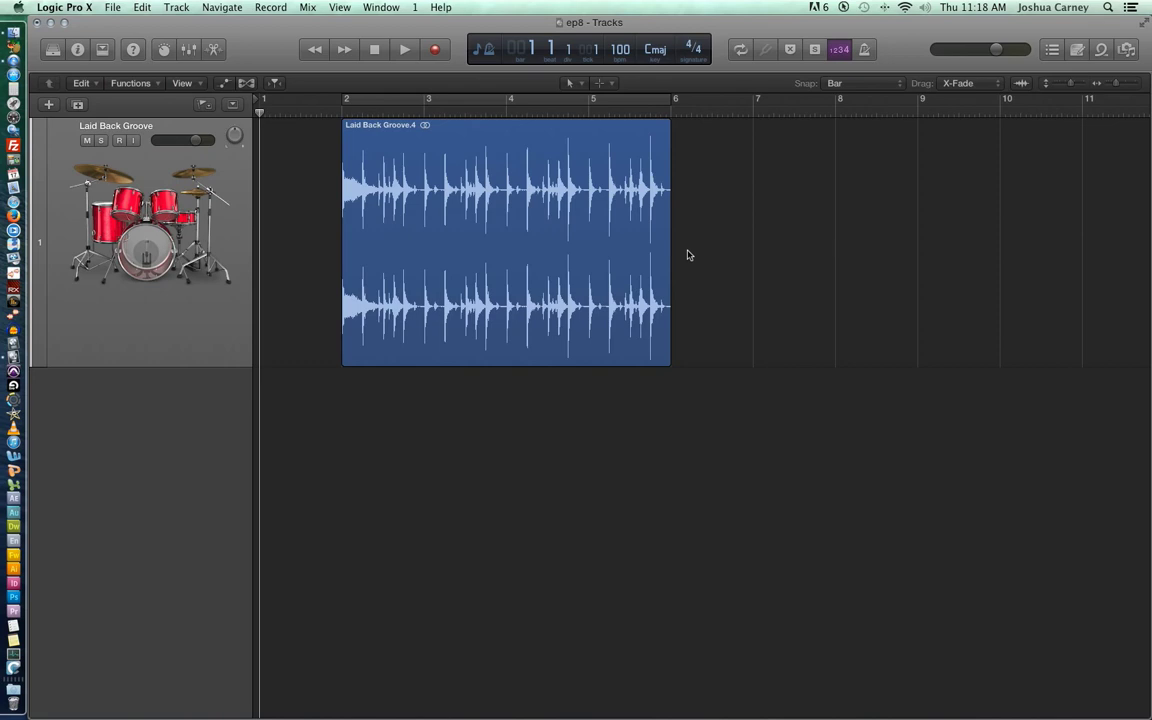
Step: Drop Laid Back Groove.4 into the Loop Browser to open the Add to Apple Loops dialog
left_click(1101, 52)
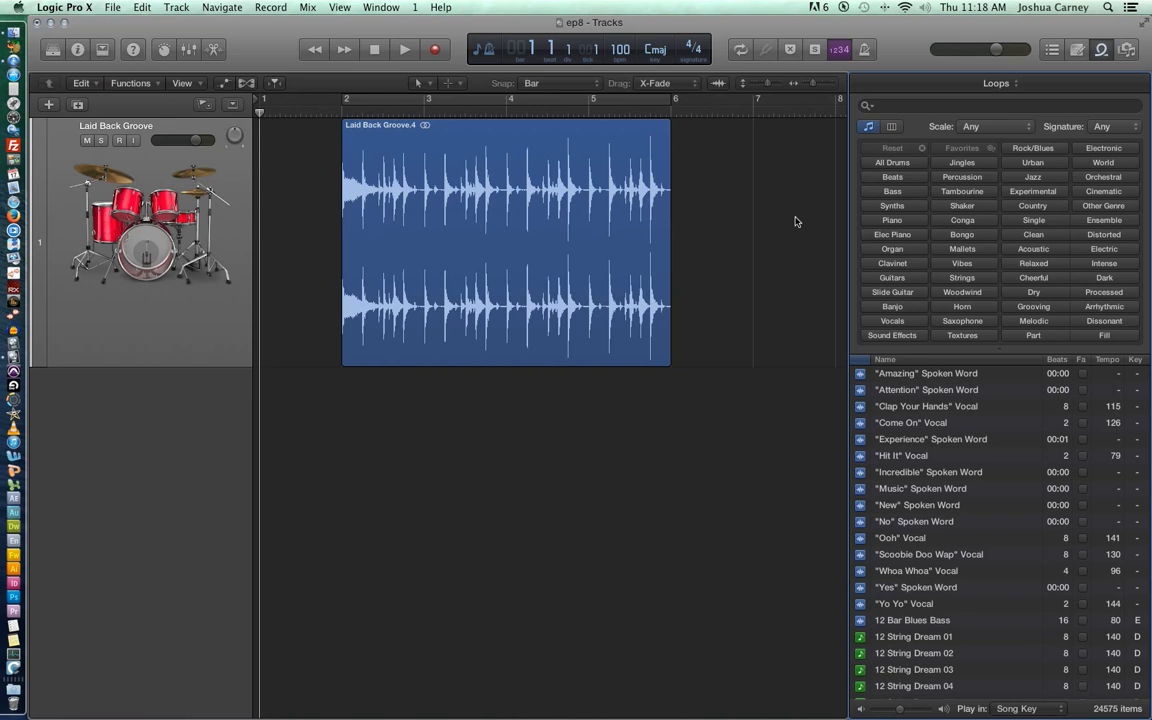
key("o")
key("o")
key("o")
key("o")
left_click_drag(483, 257, 970, 248)
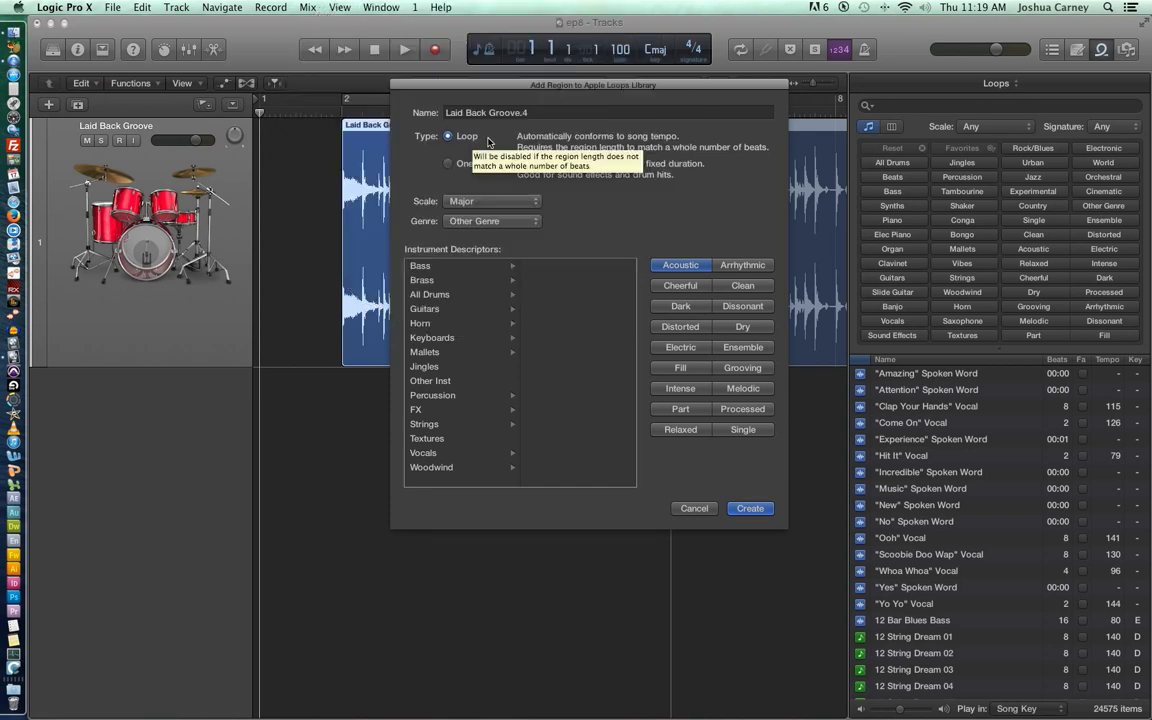
Step: Rename the loop to 'Laid Back Groove' and set its Scale tag to Any
left_click(520, 112)
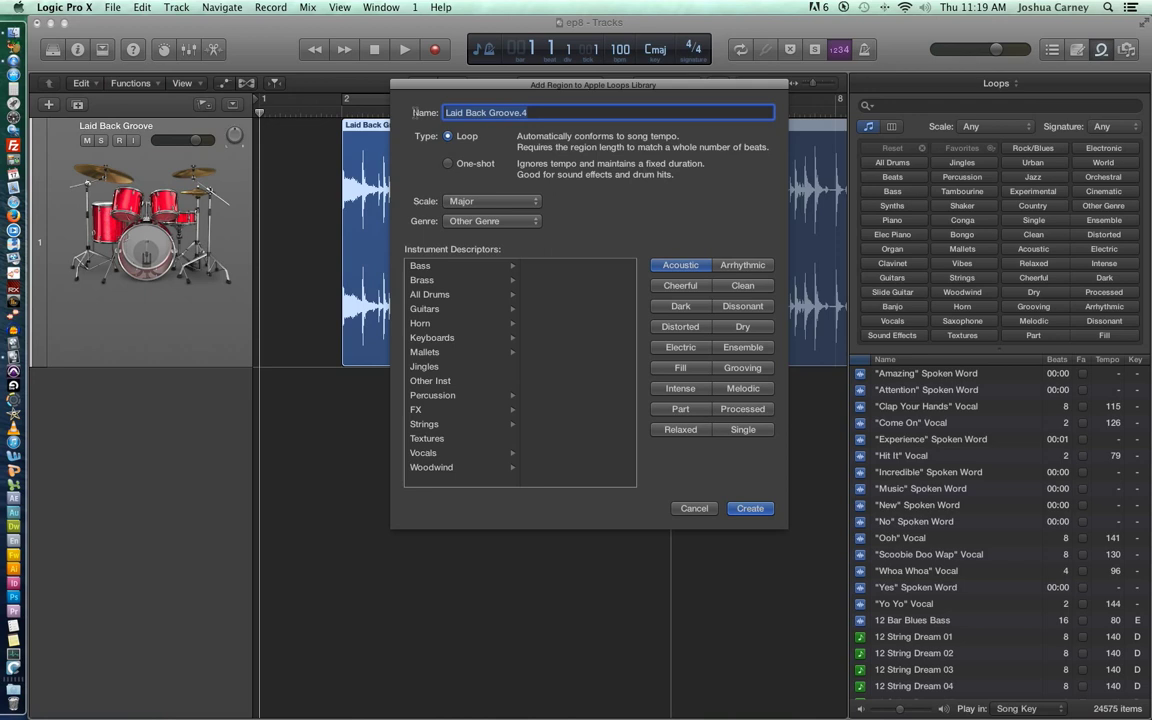
key("super+a")
key("BackSpace")
type("Laid Ba")
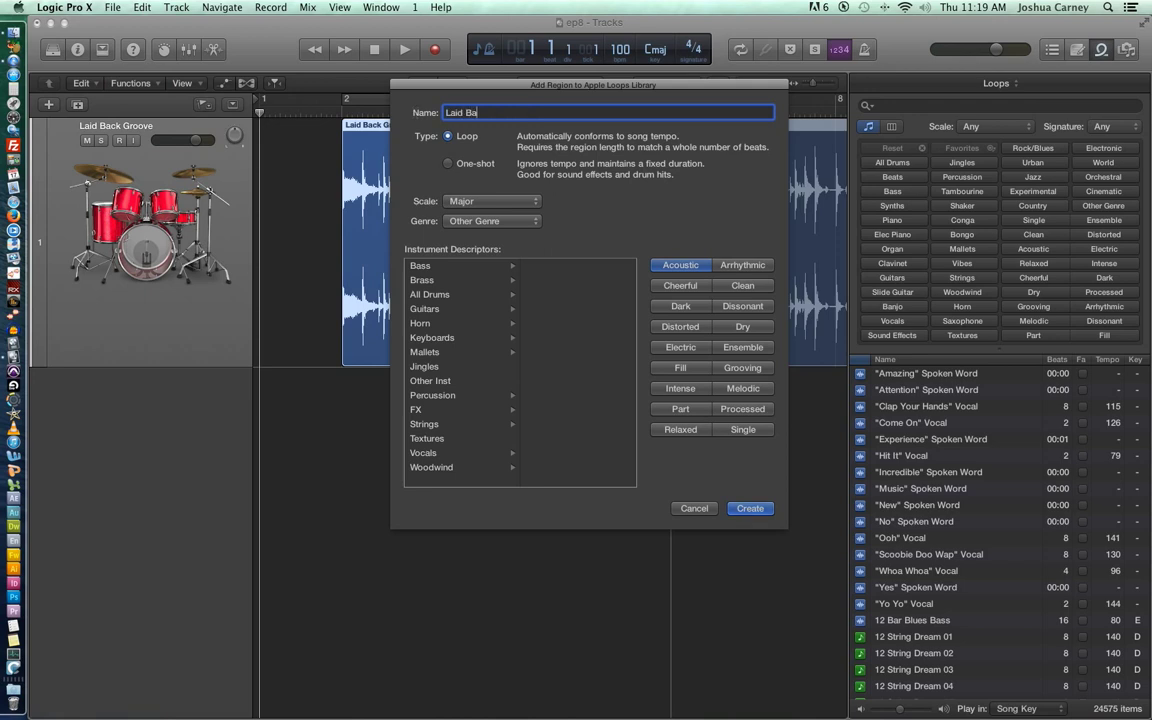
type("ck Groove")
left_click(465, 201)
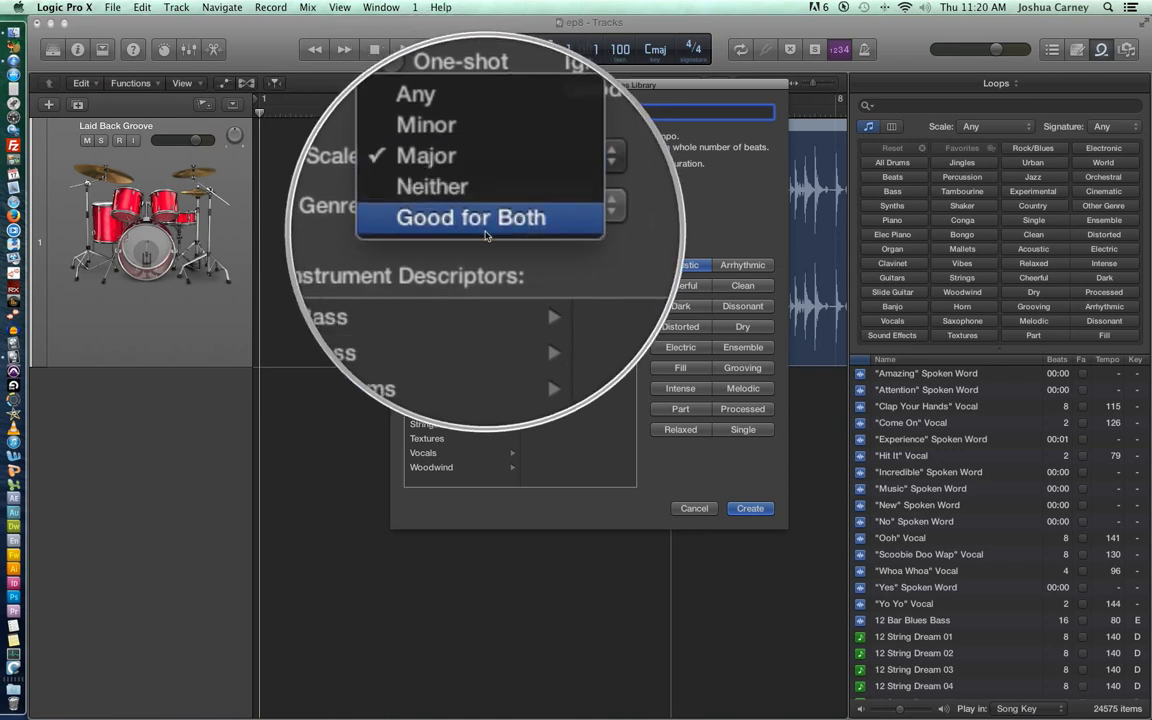
left_click(478, 175)
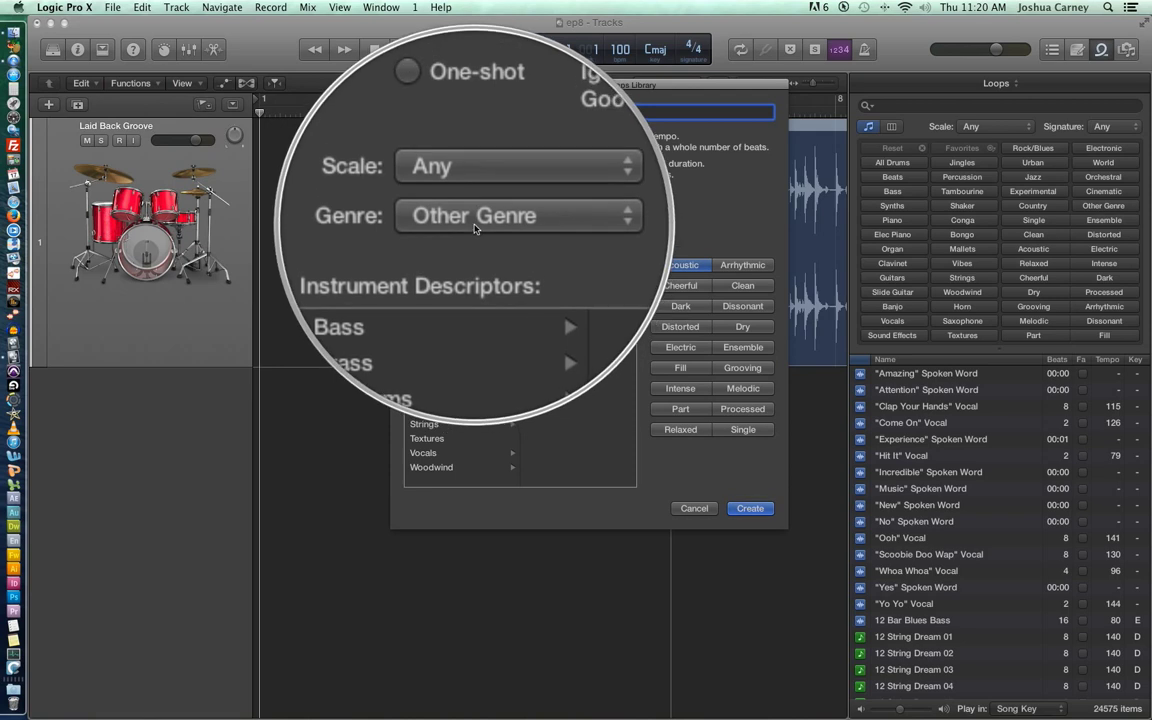
Step: Set the loop's genre to Rock/Blues and instrument to All Drums > Beats
left_click(475, 223)
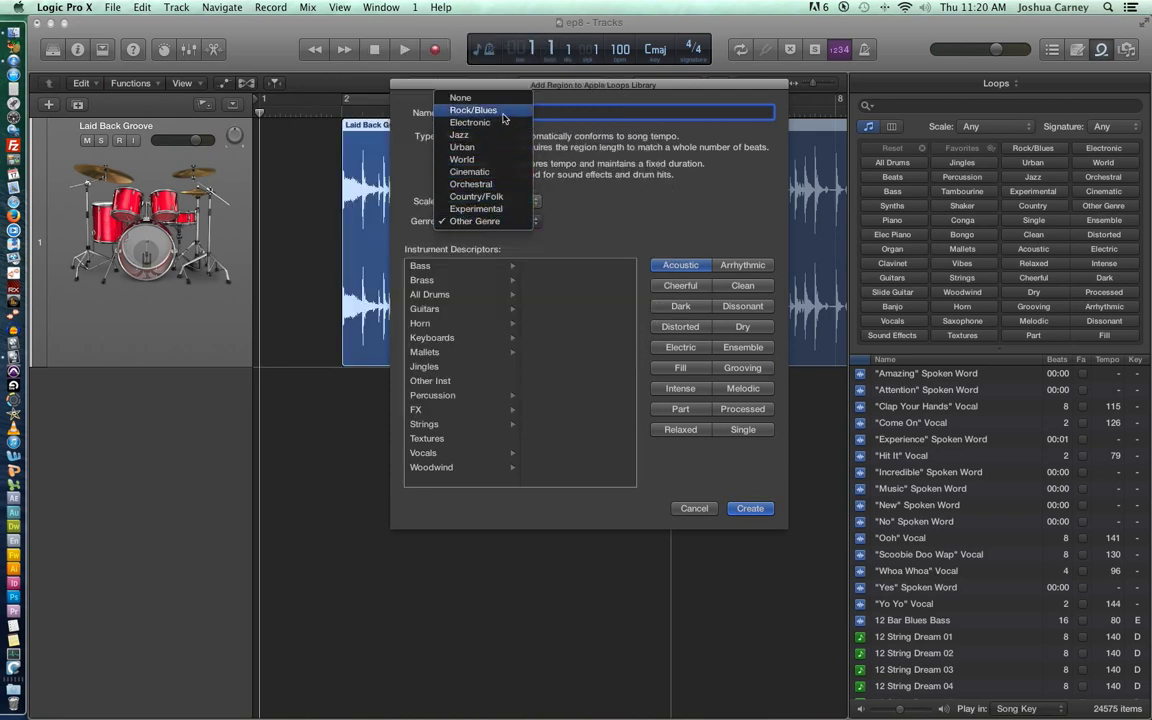
left_click(504, 119)
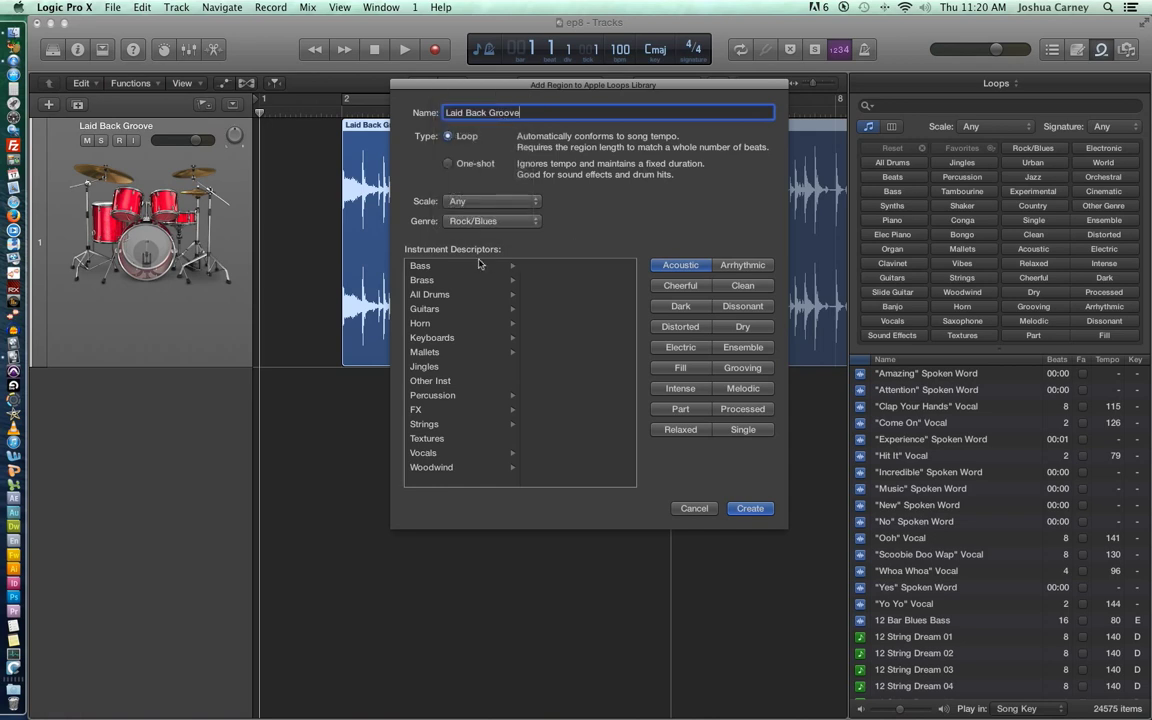
left_click(490, 221)
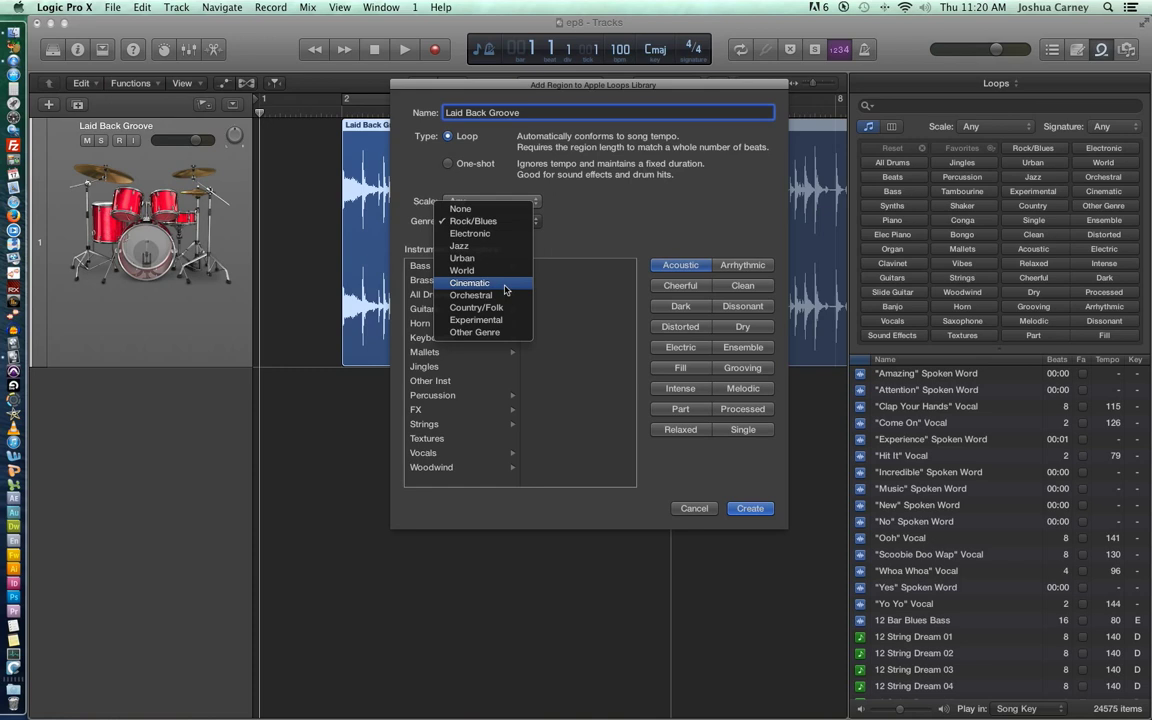
left_click(480, 221)
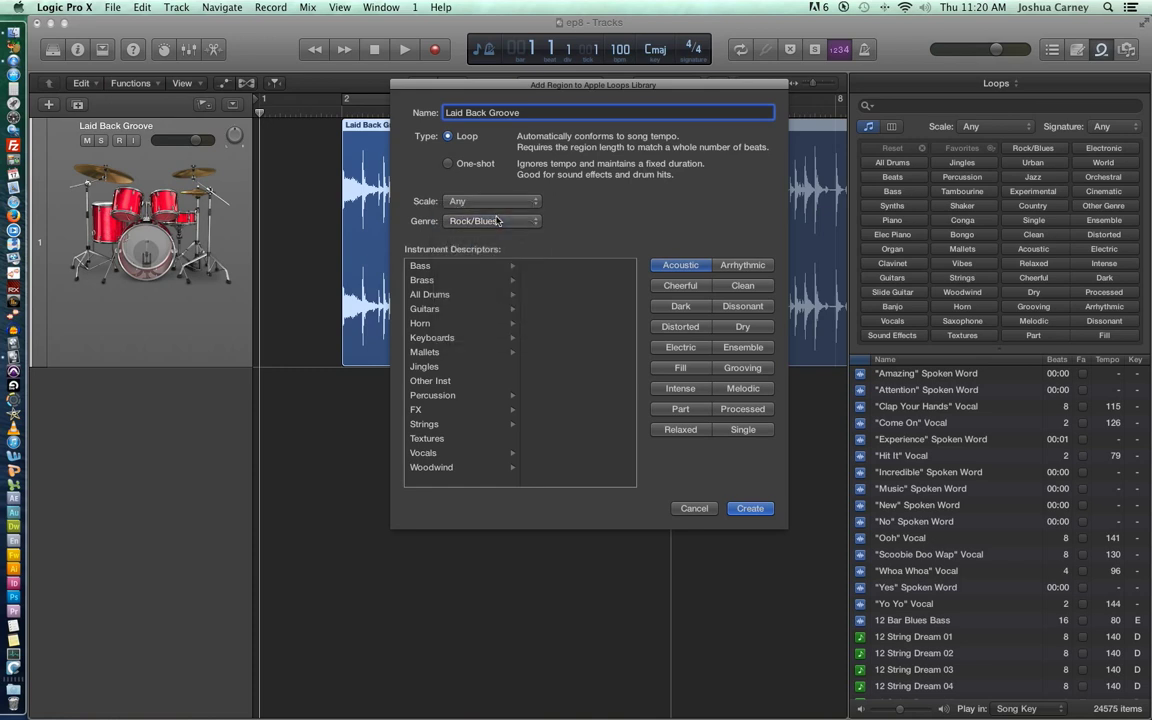
left_click(445, 298)
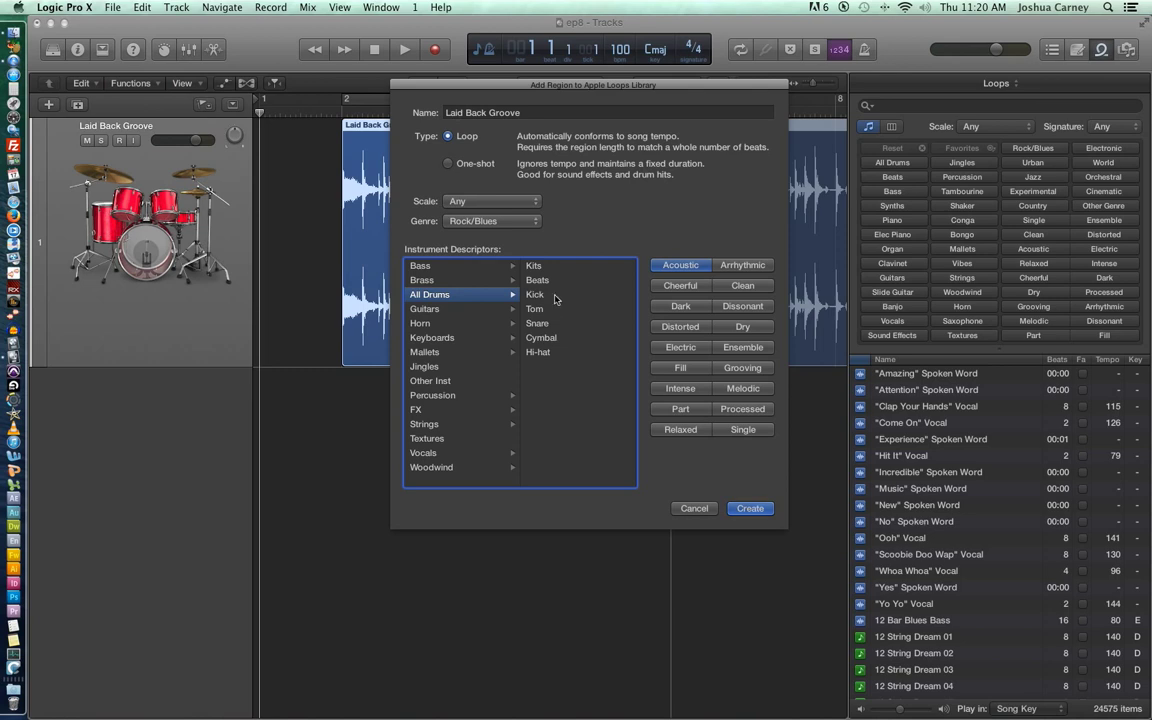
left_click(555, 282)
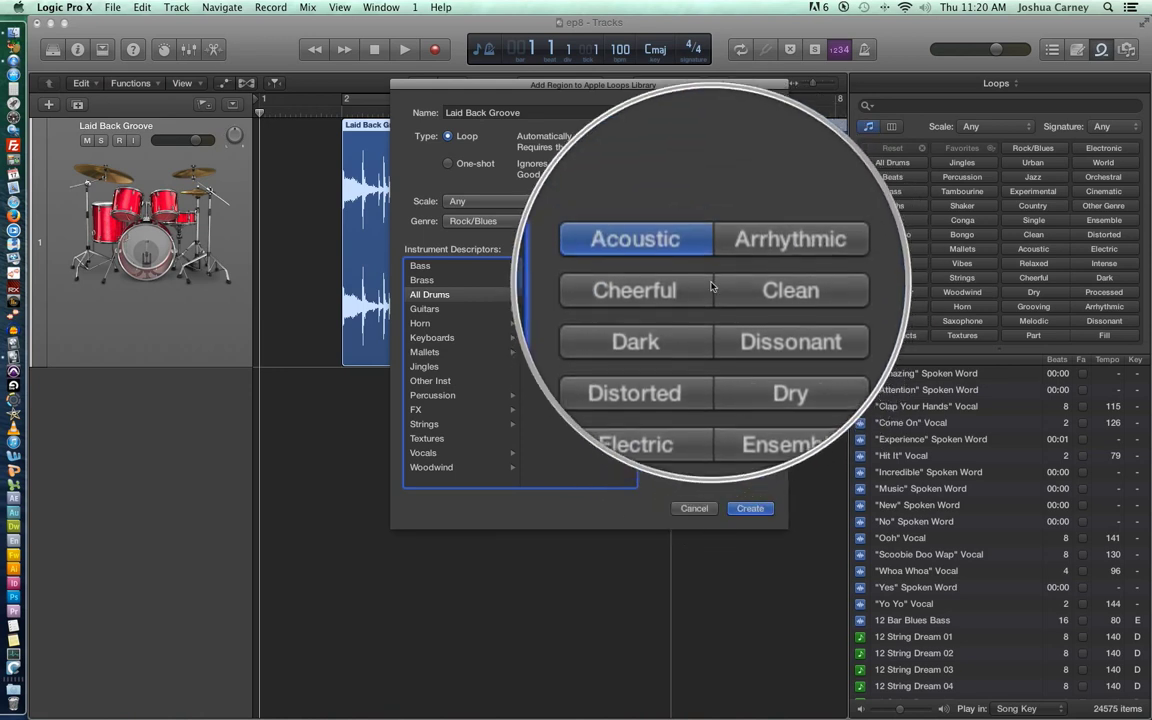
Step: Tag the loop Clean, Dry, Grooving and Relaxed, then create it
left_click(722, 292)
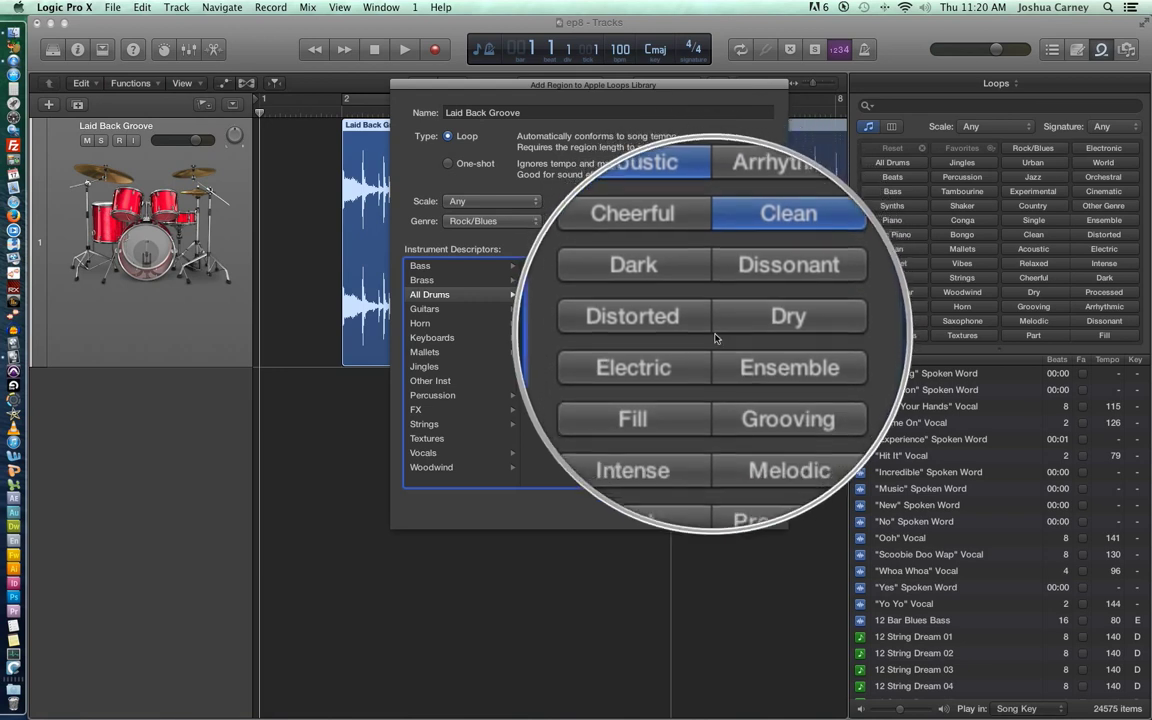
left_click(730, 330)
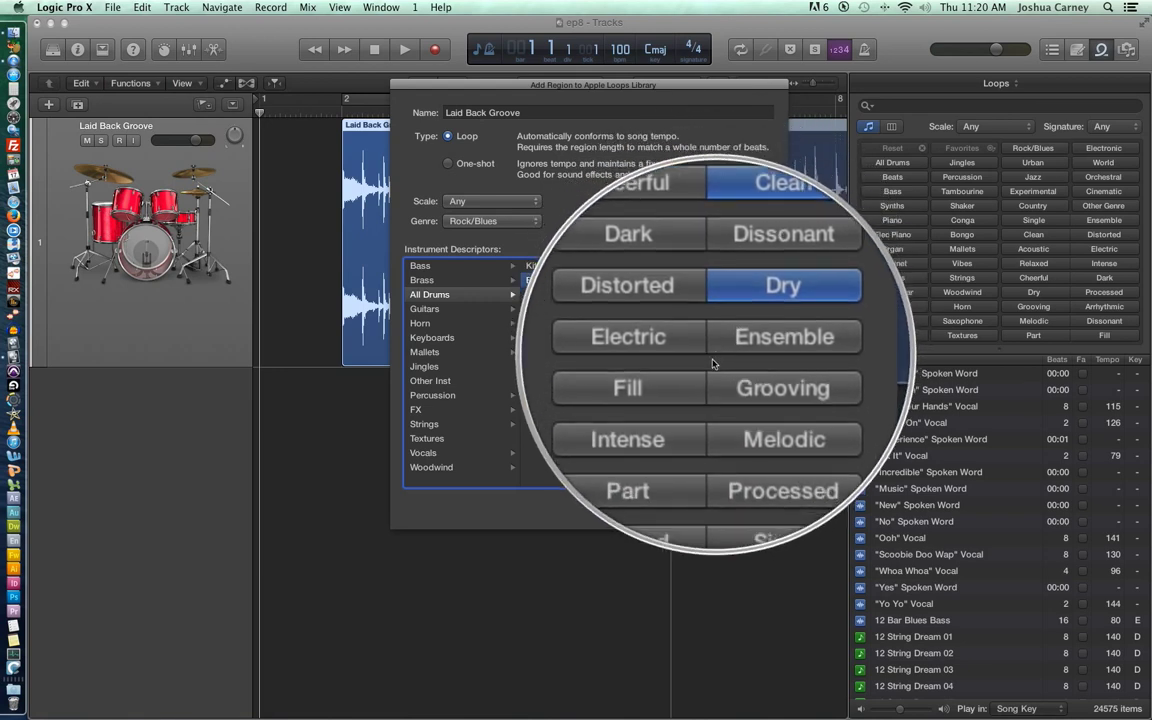
left_click(735, 366)
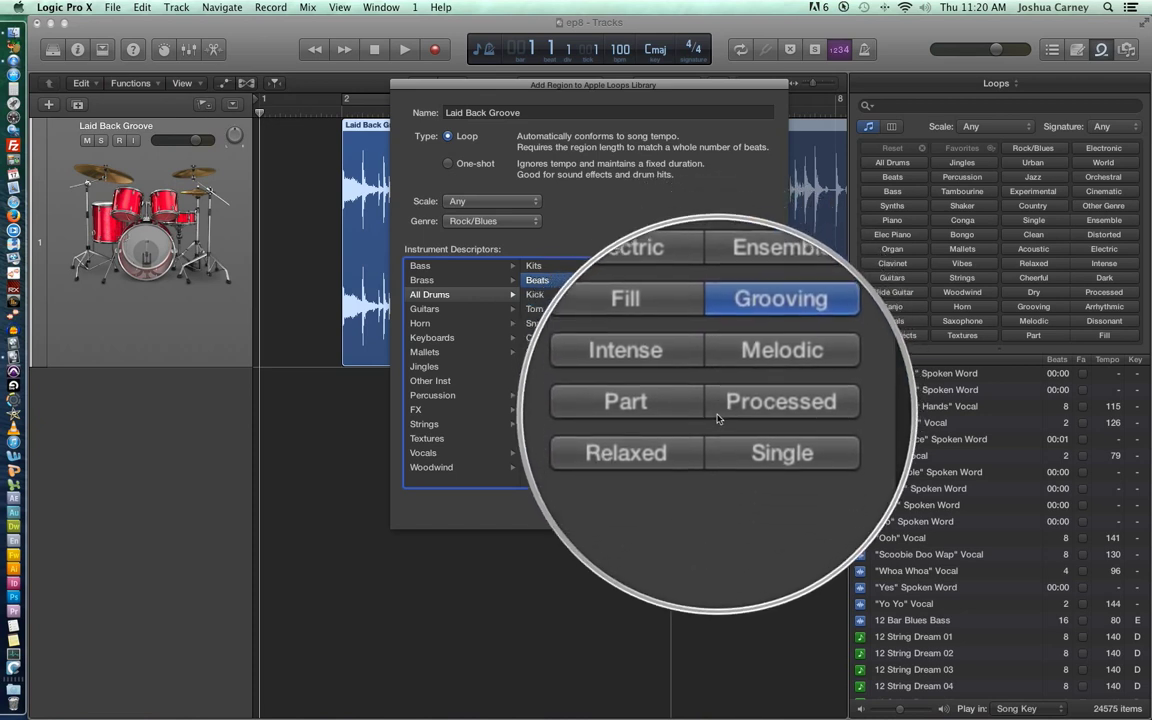
left_click(698, 438)
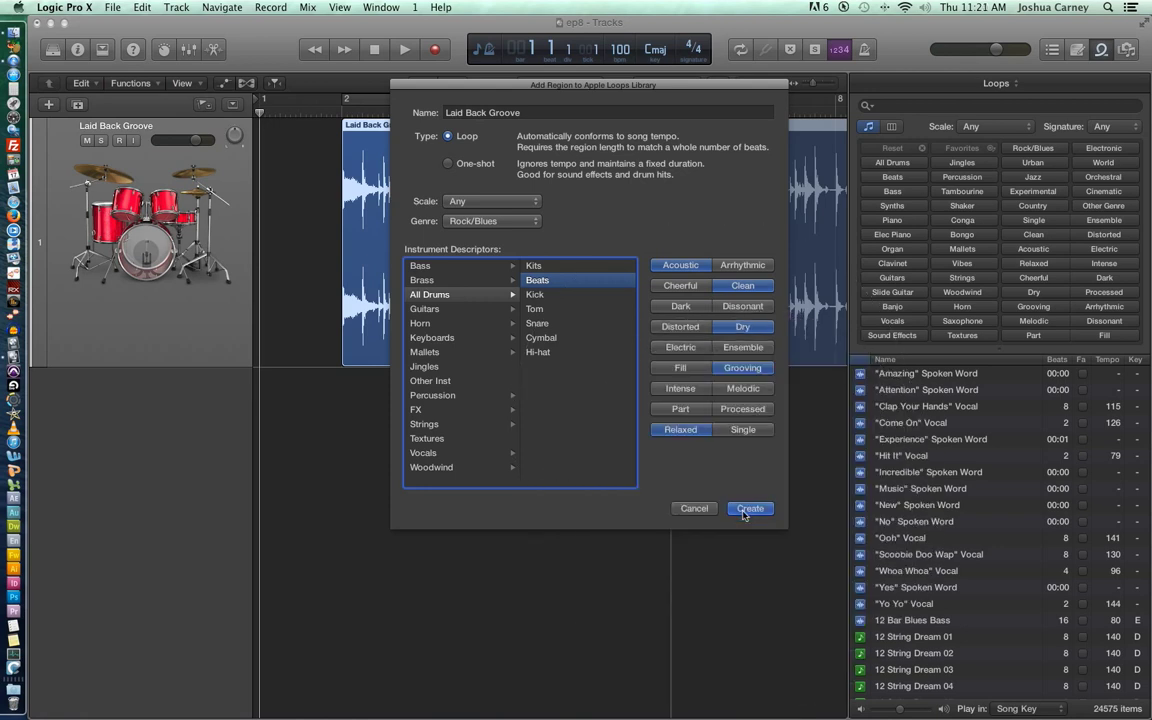
left_click(746, 507)
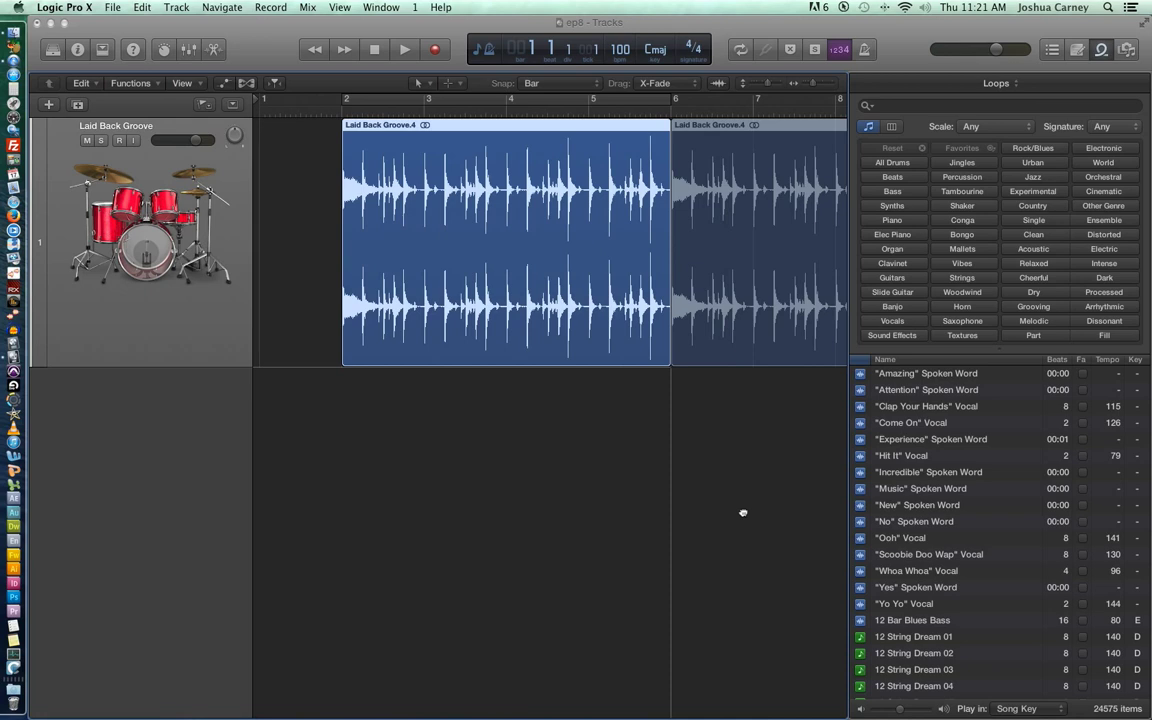
Step: Undo the region's repeats so only bars 2–6 remain
key("super+z")
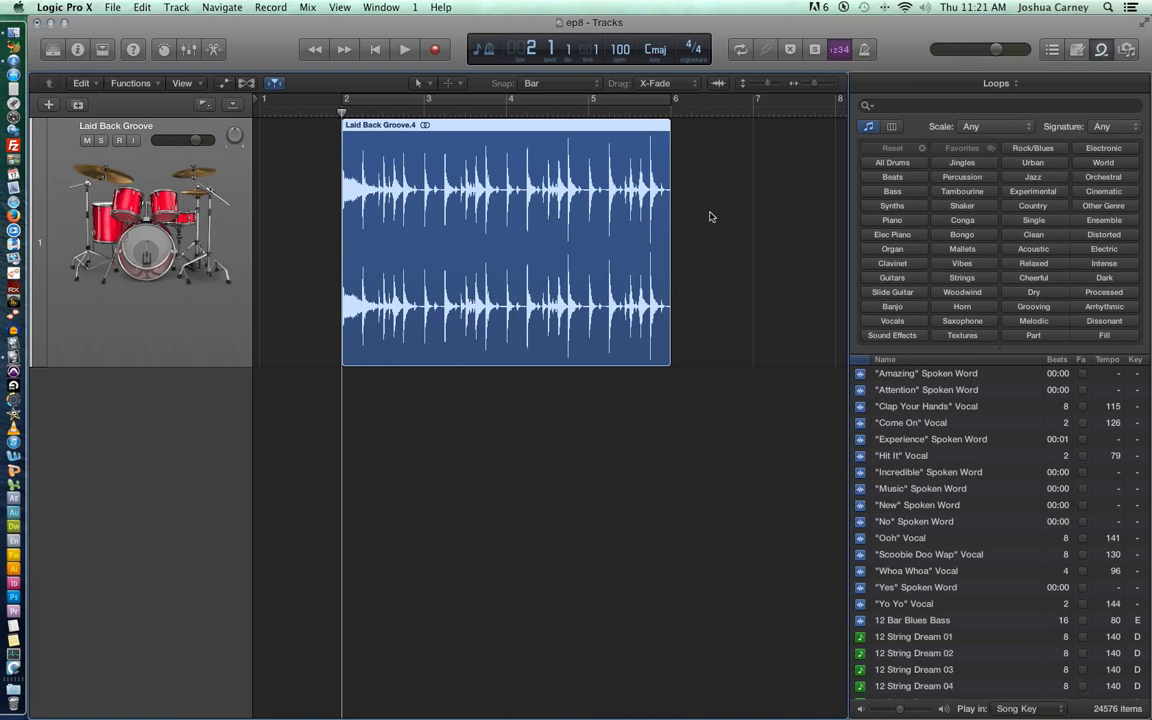
Step: Remove the region from the track and search the loop library for 'Laid Back Groove'
key("super+z")
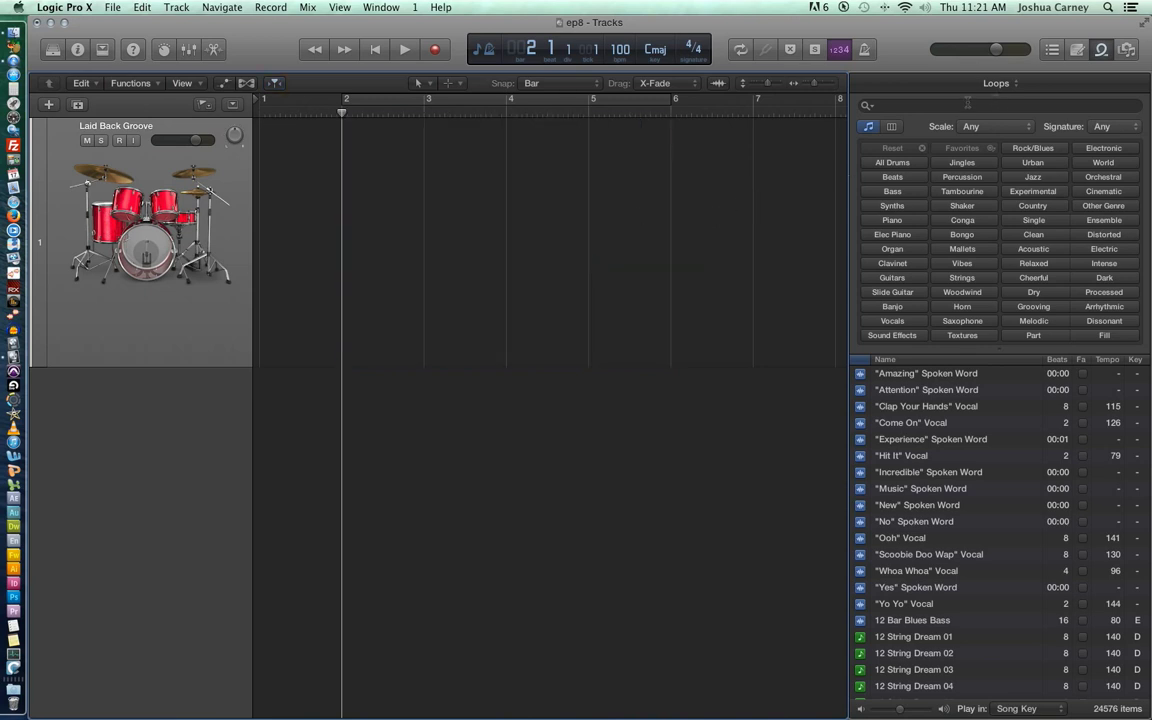
left_click(903, 104)
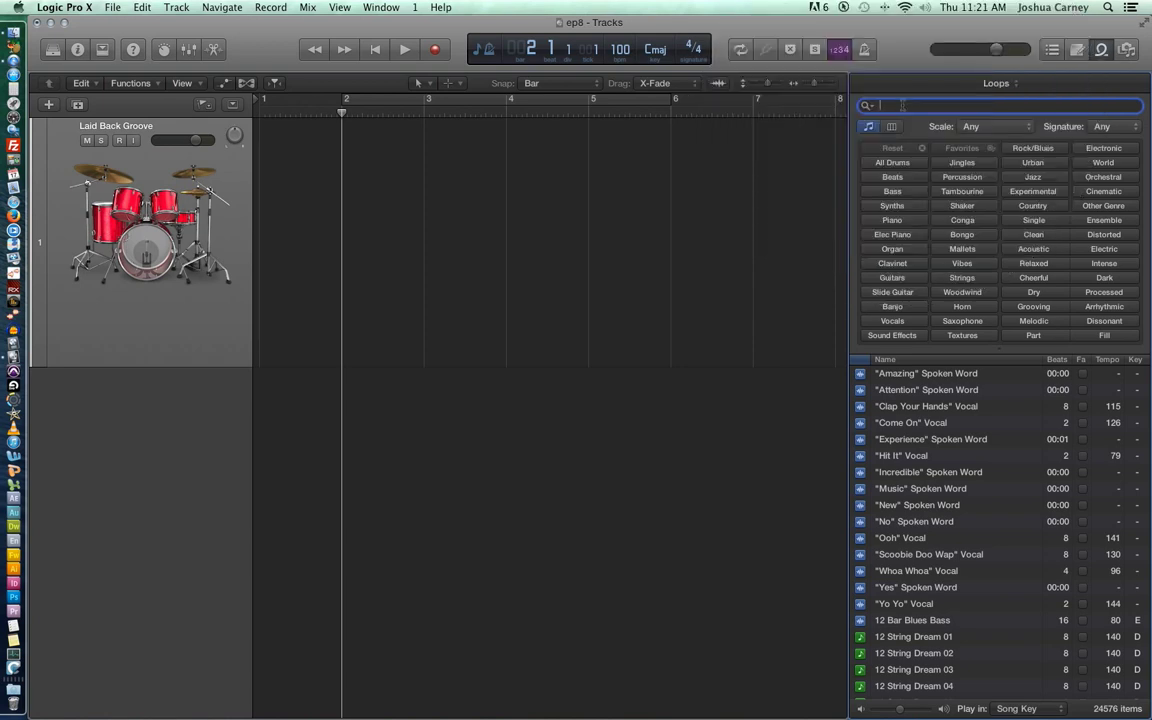
type("Laid Back Groove")
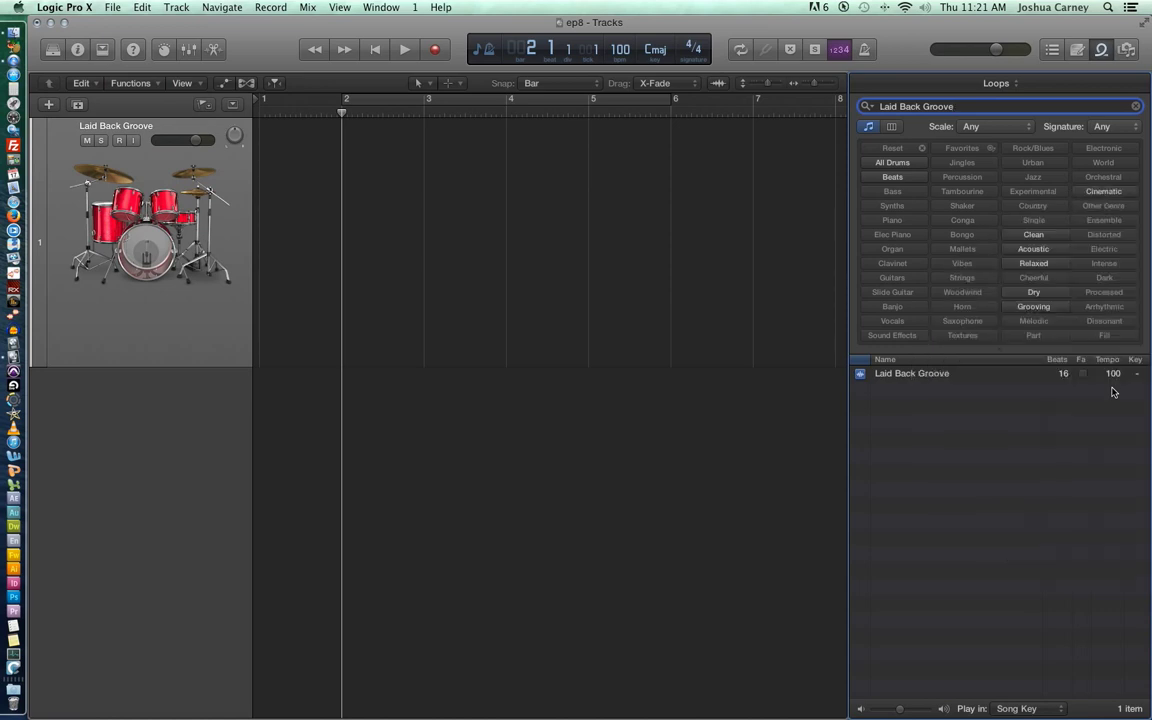
Step: Place the Laid Back Groove loop at bar 2 with its tempo imported, looped to bar 10
left_click_drag(920, 374, 391, 188)
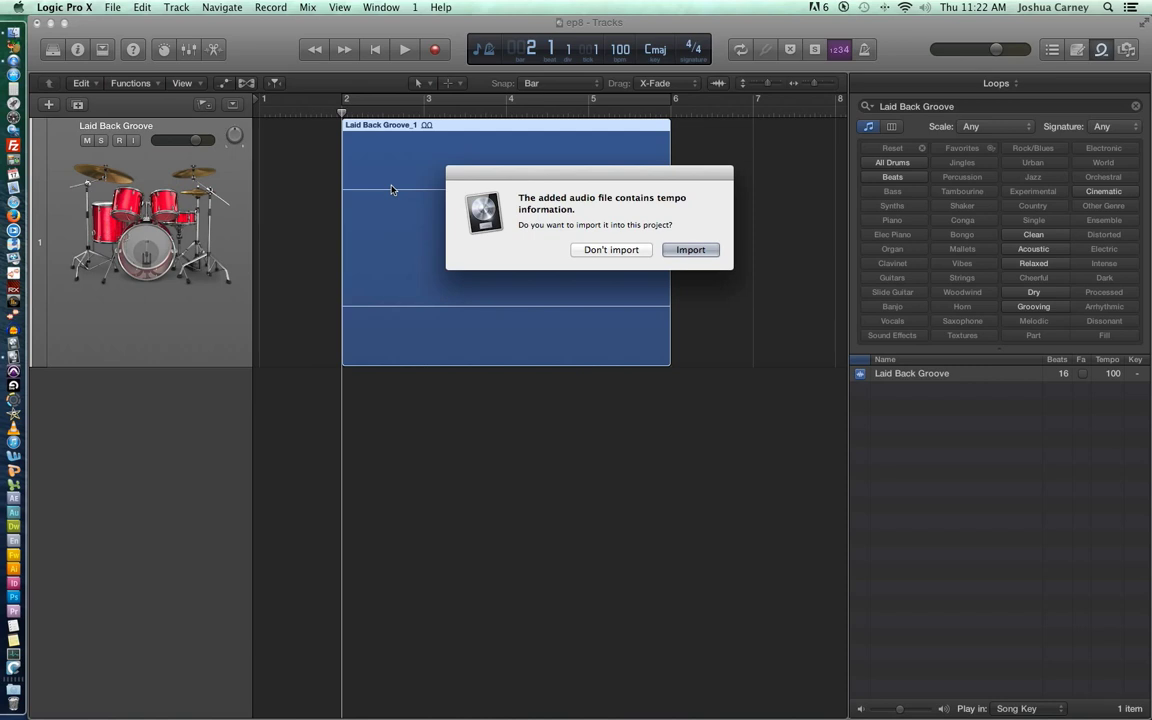
left_click(697, 256)
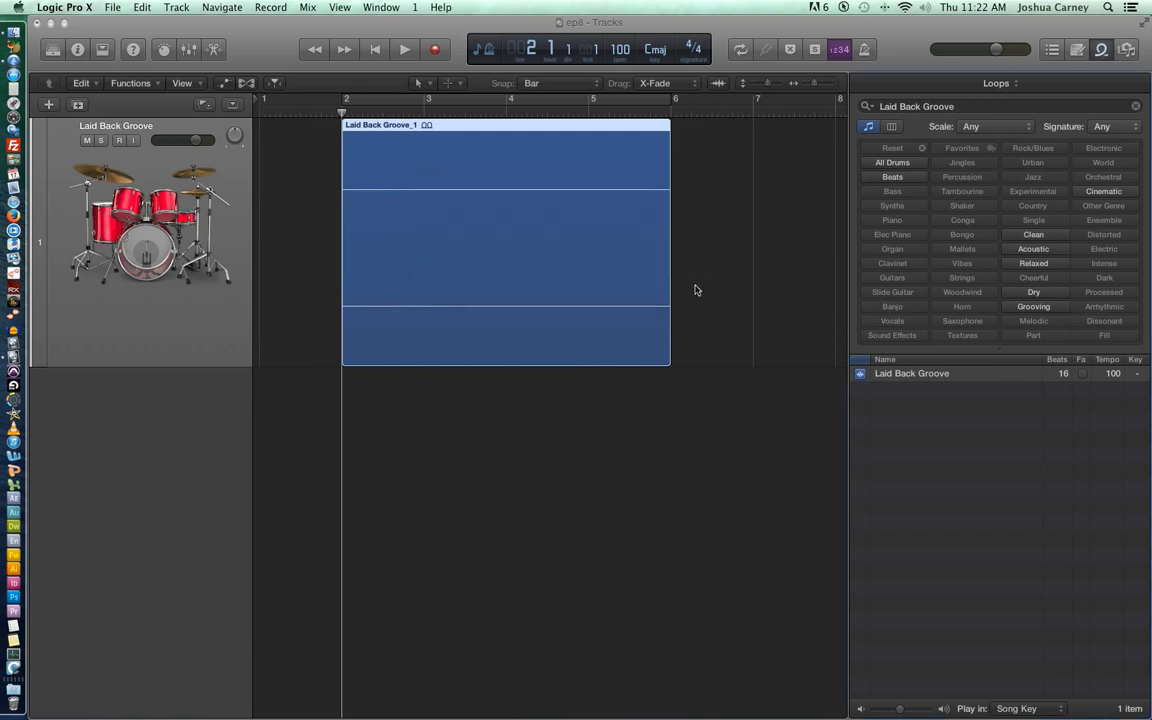
left_click(1103, 50)
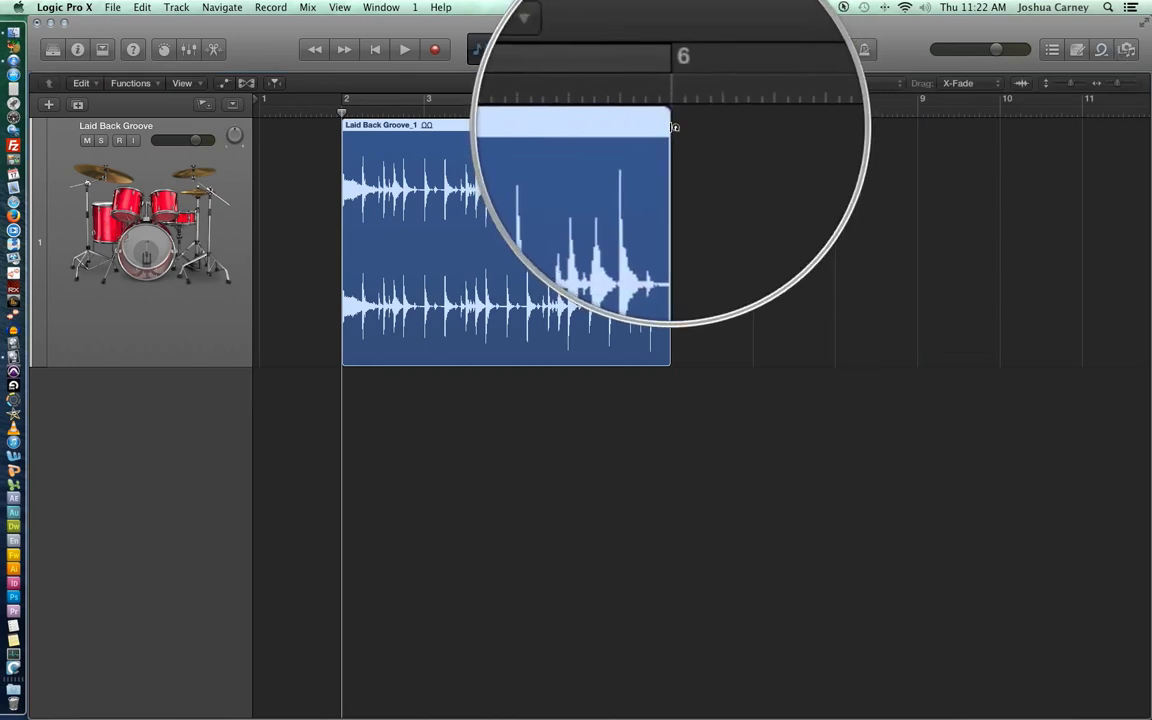
left_click_drag(674, 127, 1000, 240)
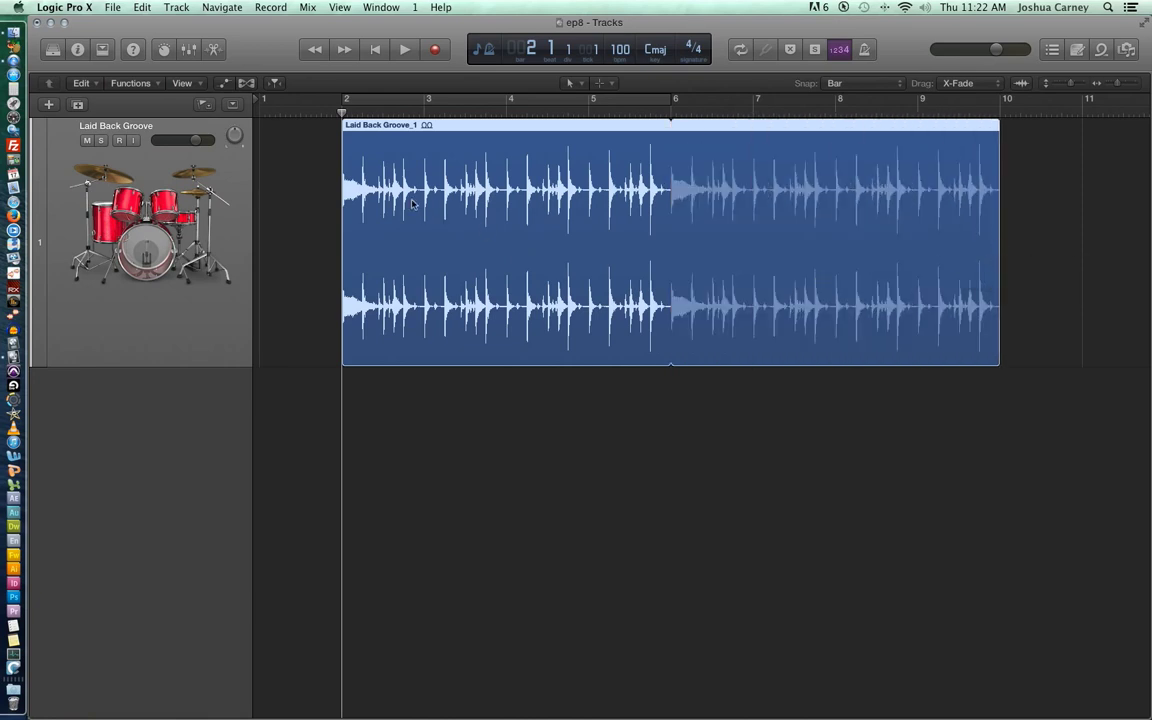
key("Return")
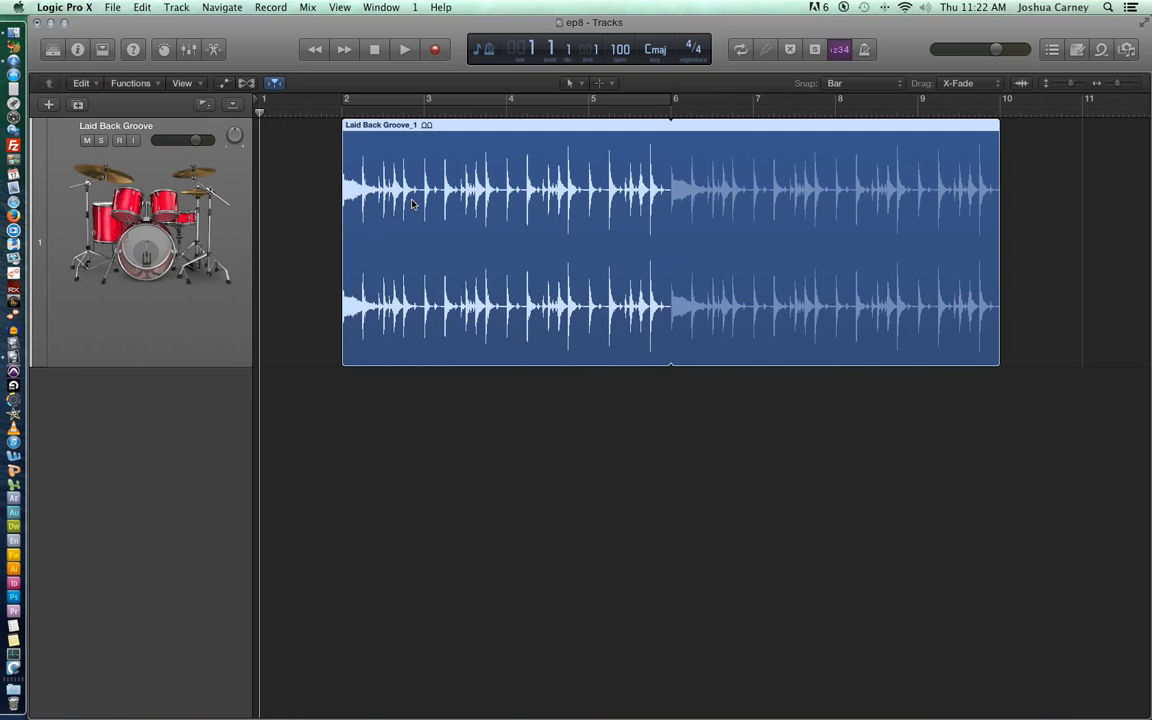
key("space")
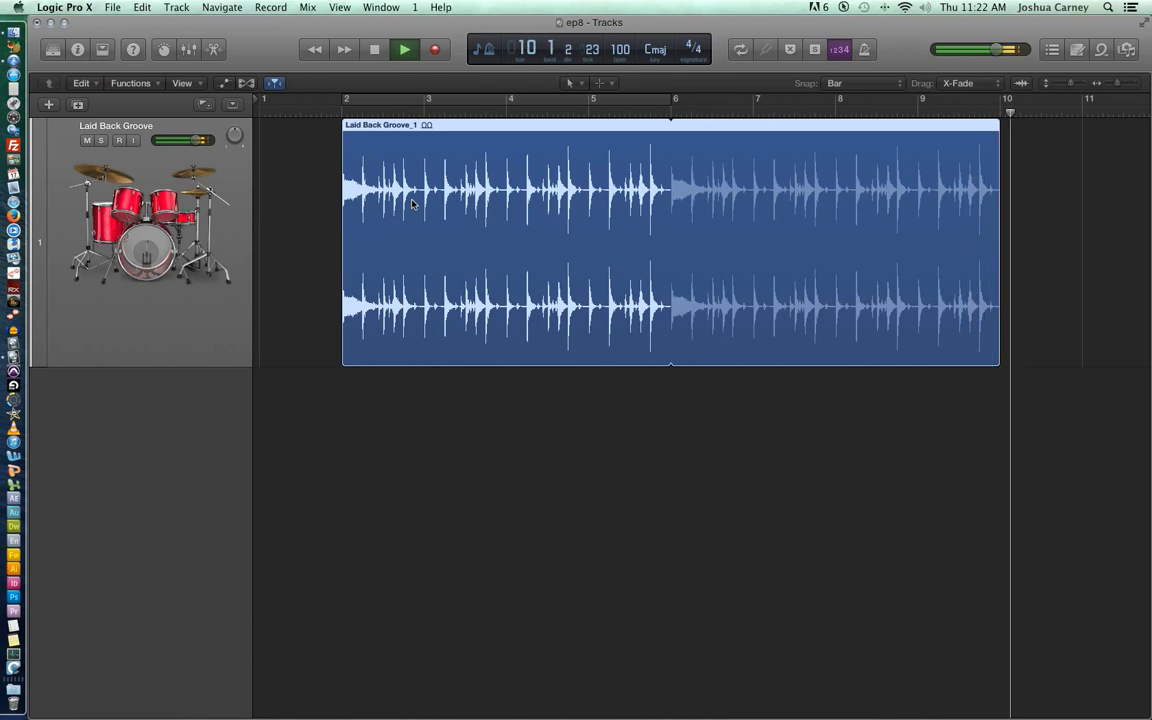
key("space")
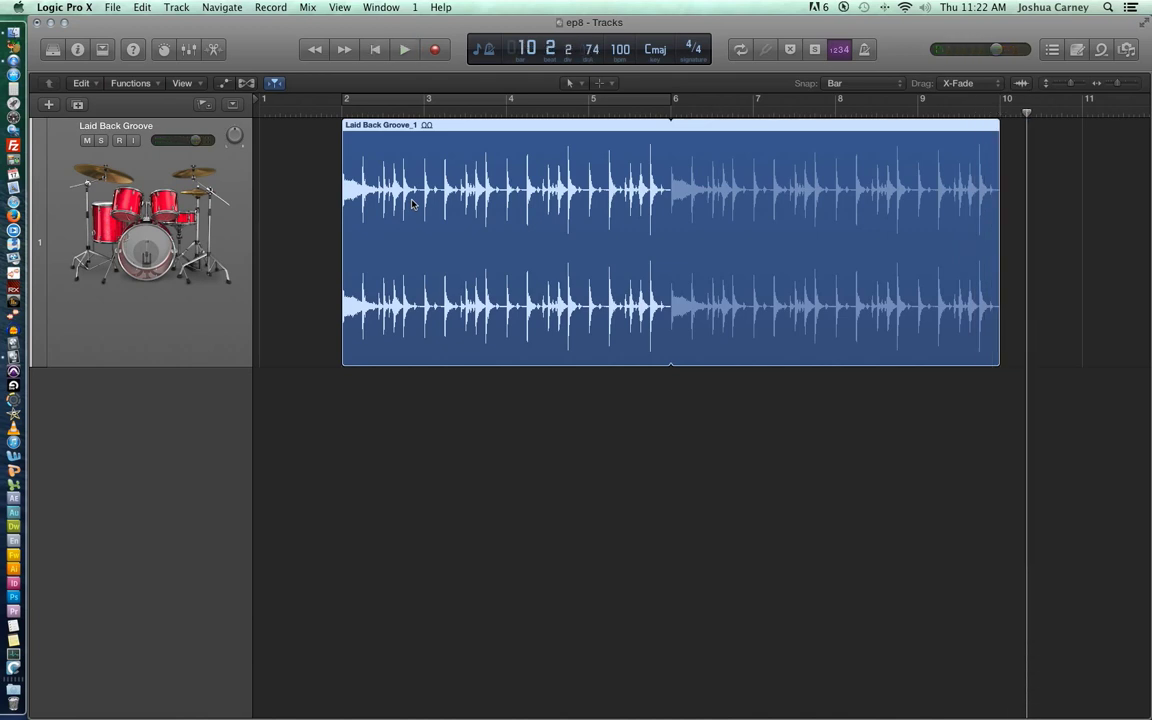